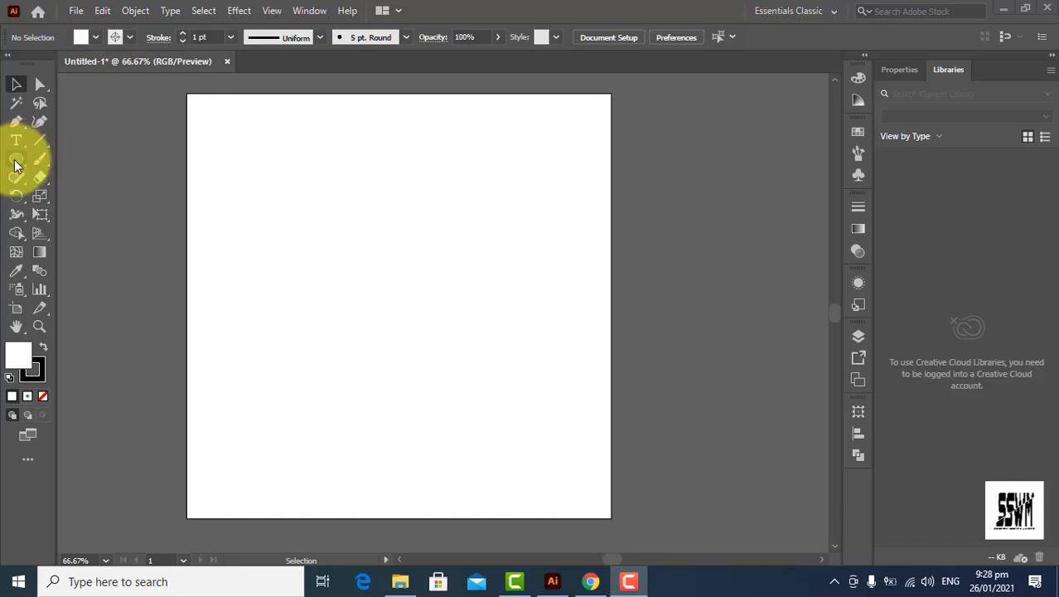
# Create a 32-point star with the Star Tool on the artboard
pyautogui.rightClick(16, 159)
pyautogui.click(83, 234)
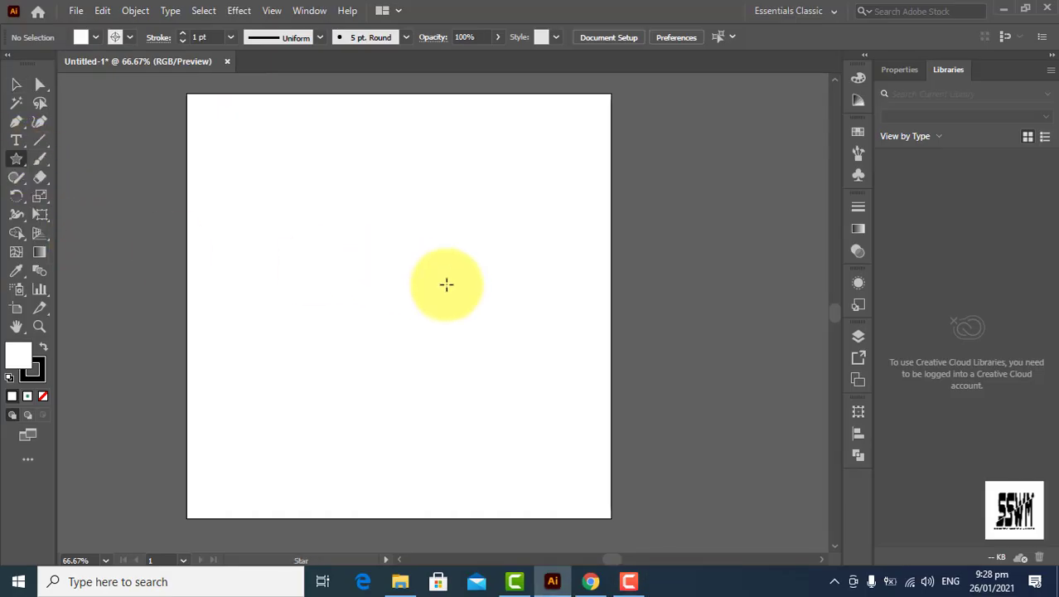
pyautogui.click(451, 297)
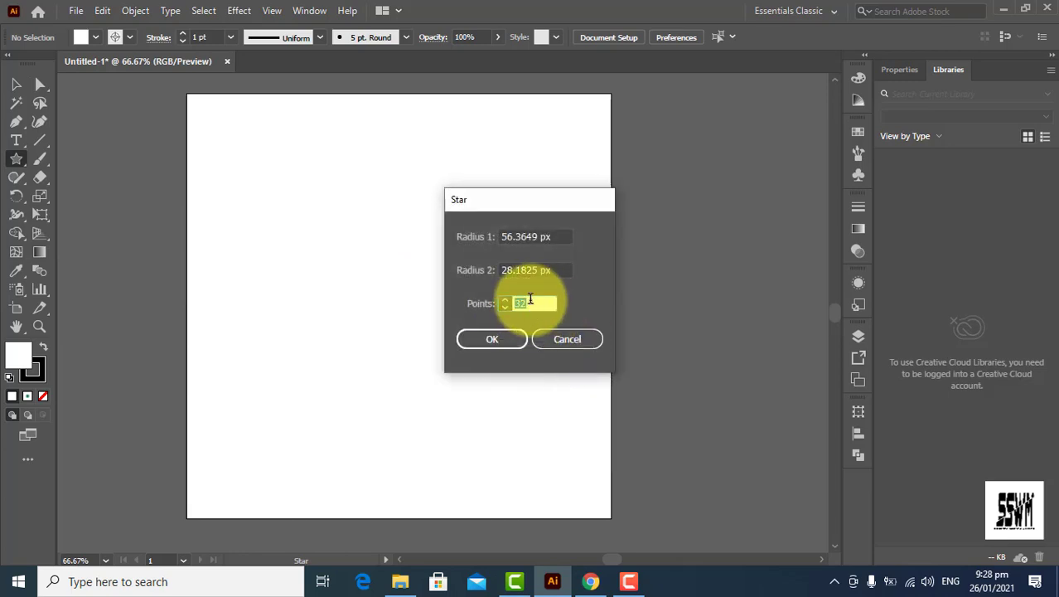
pyautogui.click(516, 339)
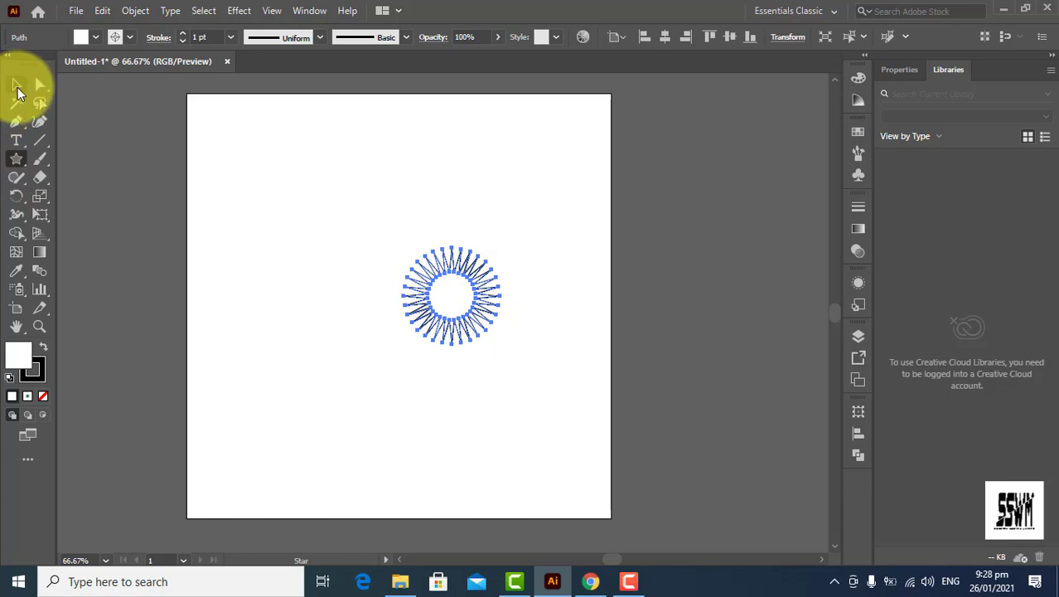
# Scale the star up and centre it horizontally and vertically on the artboard
pyautogui.click(16, 86)
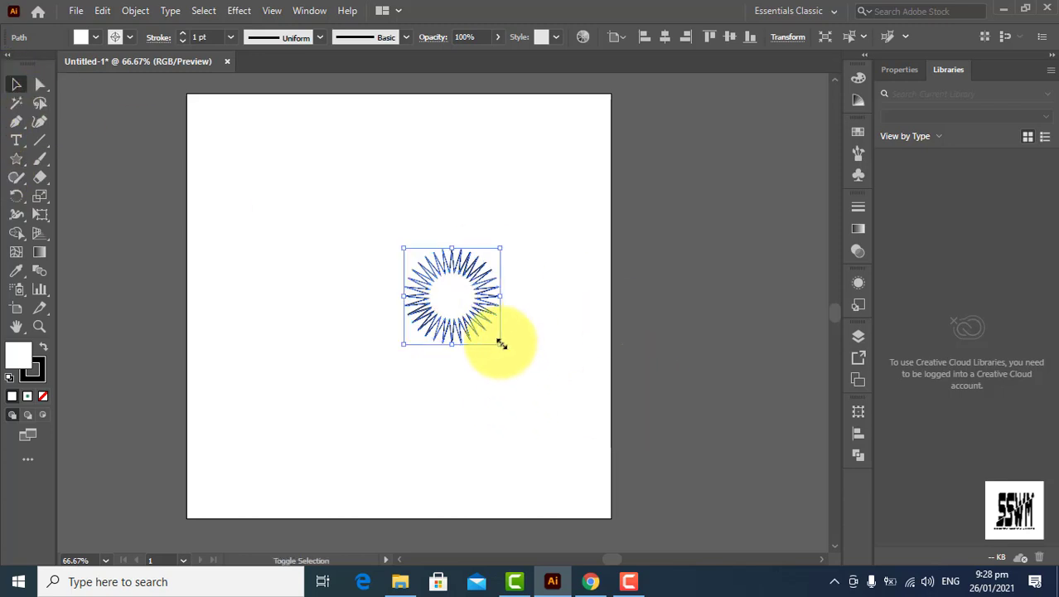
pyautogui.moveTo(501, 344); pyautogui.dragTo(601, 444)
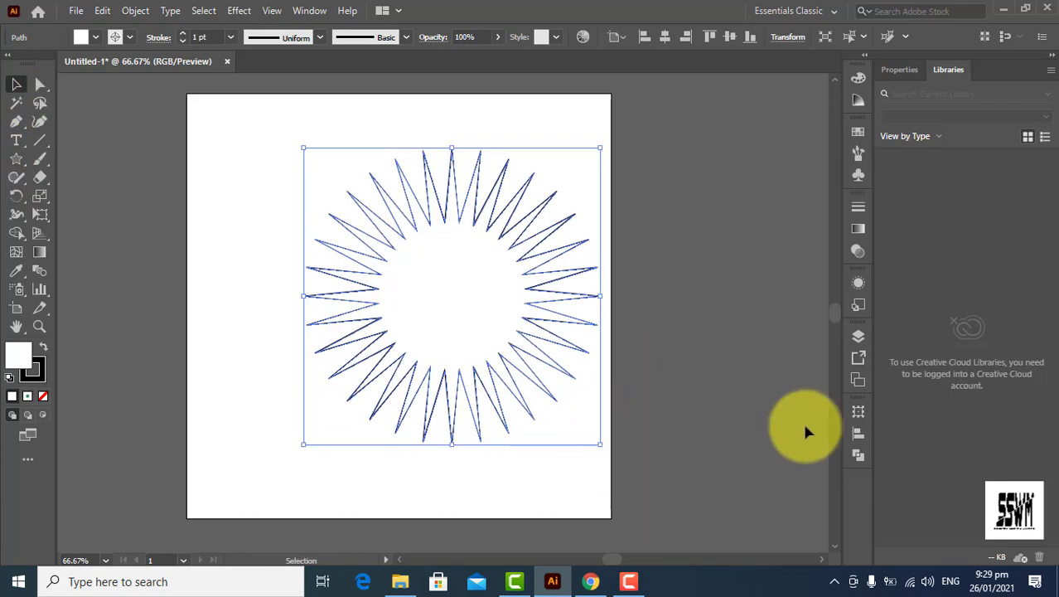
pyautogui.click(858, 433)
pyautogui.click(705, 446)
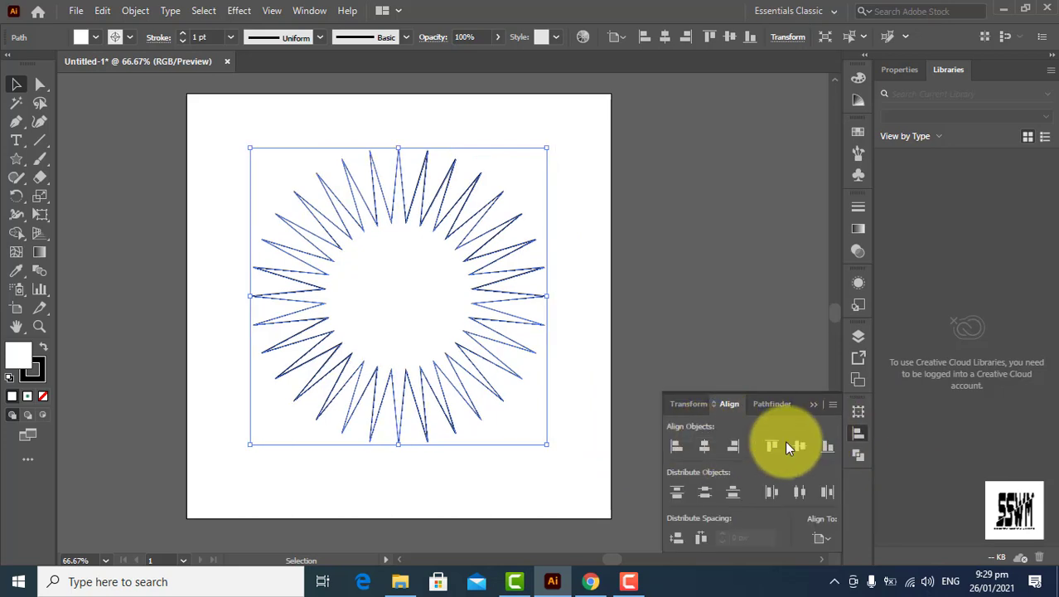
pyautogui.click(800, 447)
pyautogui.click(727, 289)
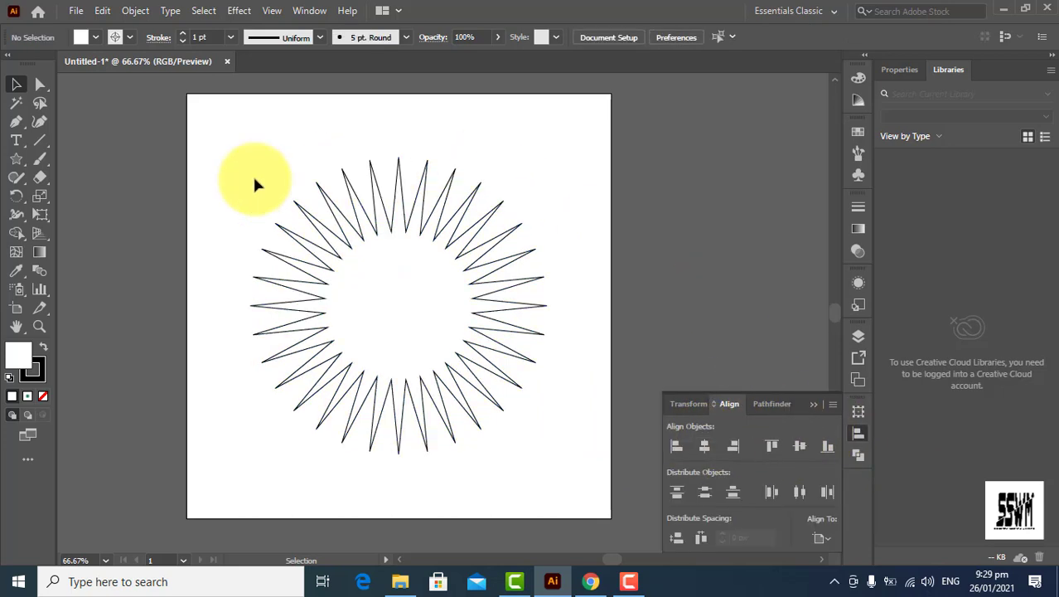
# Draw a small circle near the artboard's top-left and remove its outline
pyautogui.click(15, 157)
pyautogui.click(57, 197)
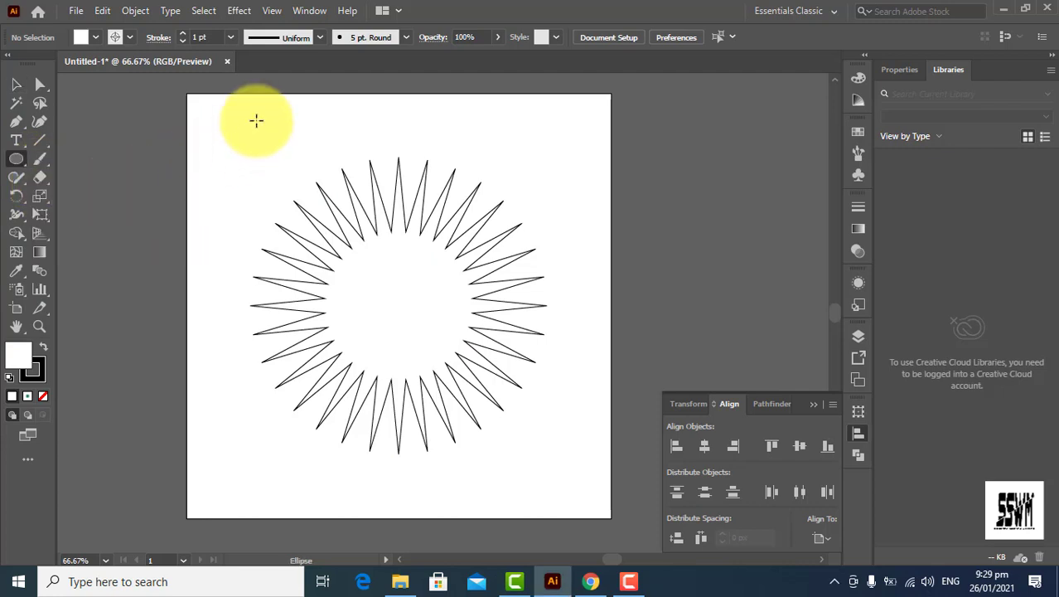
pyautogui.moveTo(249, 114)
pyautogui.mouseDown()
pyautogui.moveTo(275, 139)
pyautogui.moveTo(235, 145)
pyautogui.mouseUp()
pyautogui.click(12, 85)
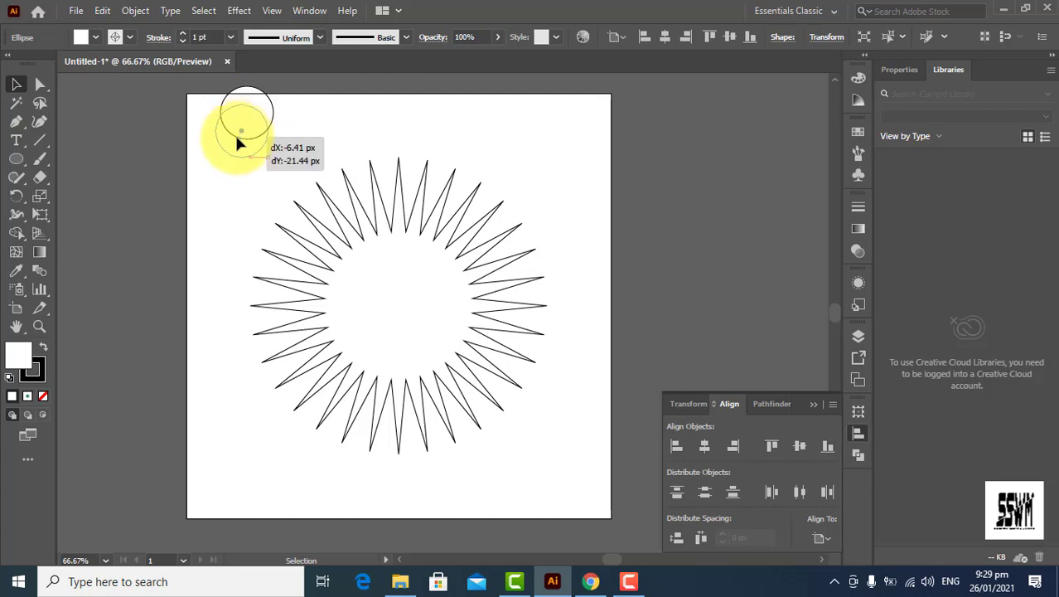
pyautogui.click(37, 372)
pyautogui.click(43, 396)
pyautogui.click(19, 354)
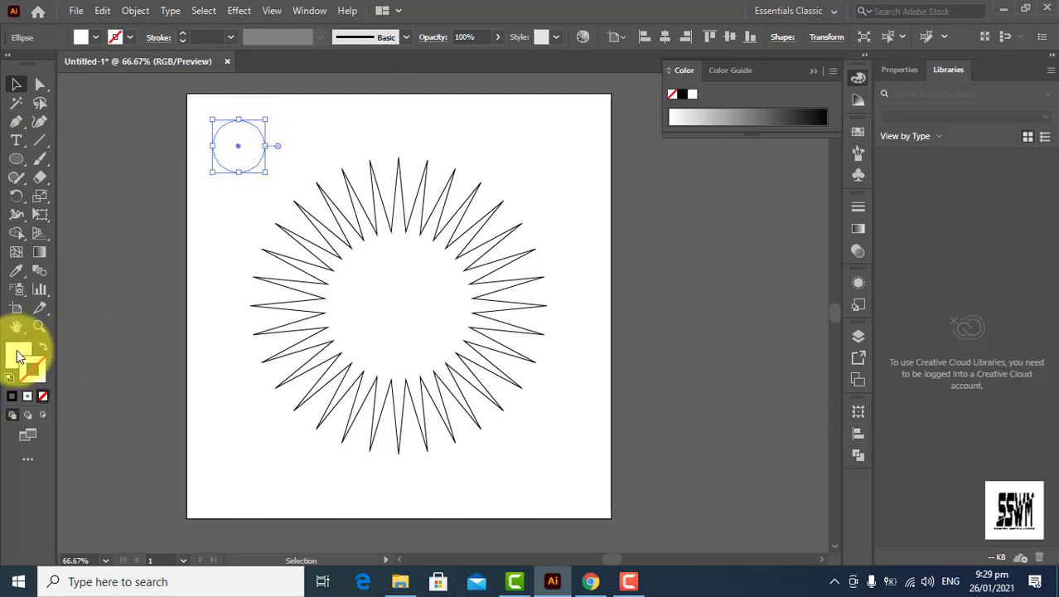
# Fill the circle with a radial gradient running from magenta to pink
pyautogui.click(857, 228)
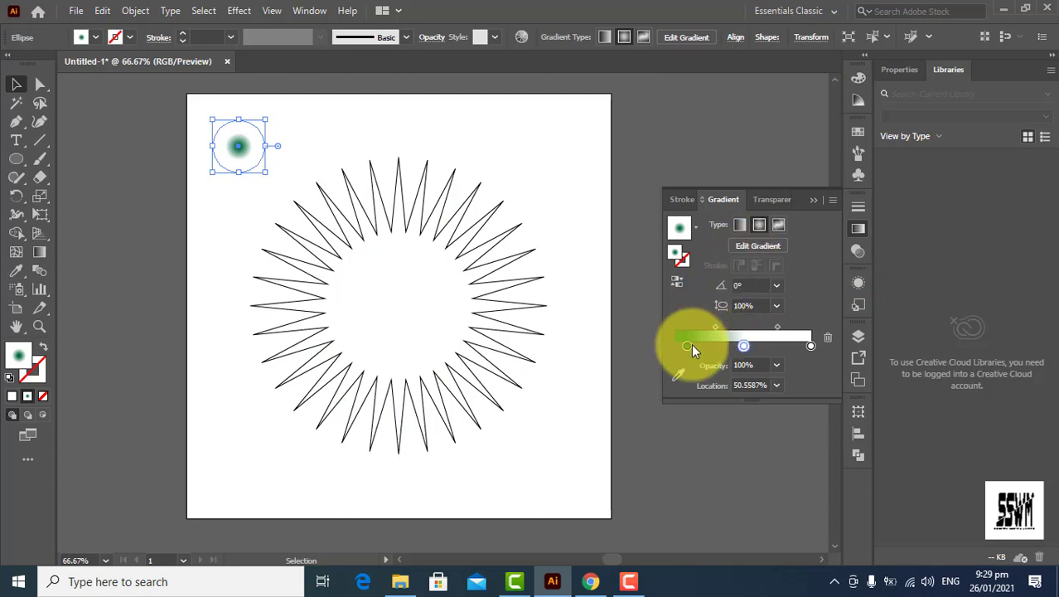
pyautogui.doubleClick(686, 345)
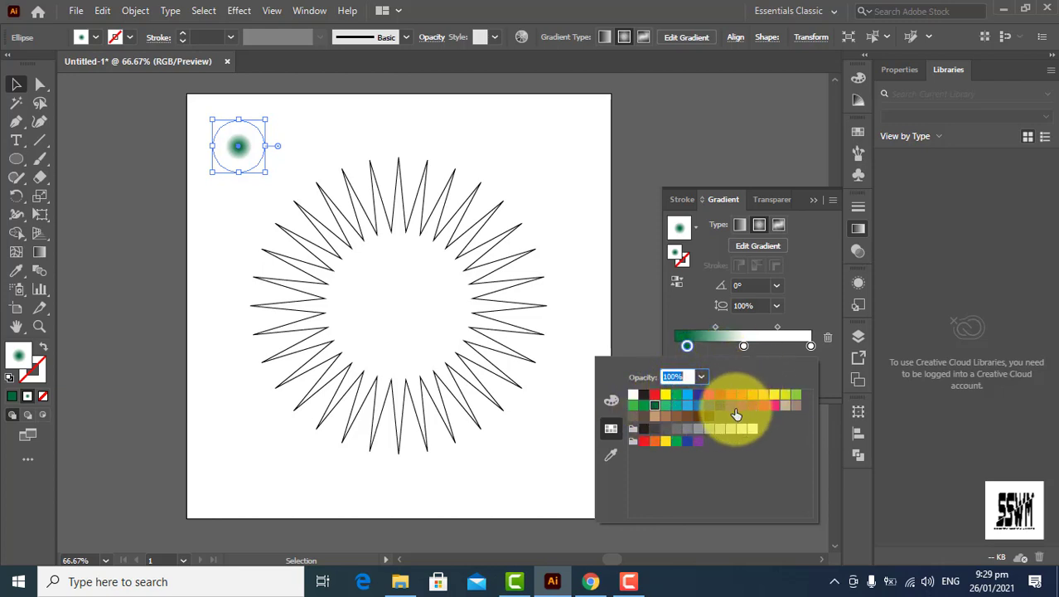
pyautogui.click(709, 395)
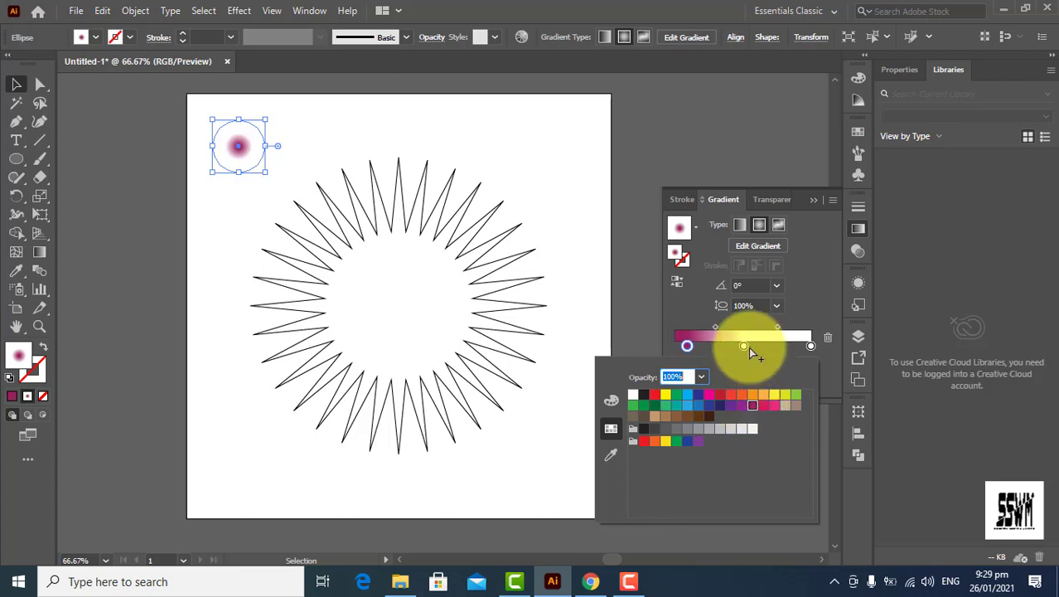
pyautogui.click(743, 349)
pyautogui.doubleClick(743, 346)
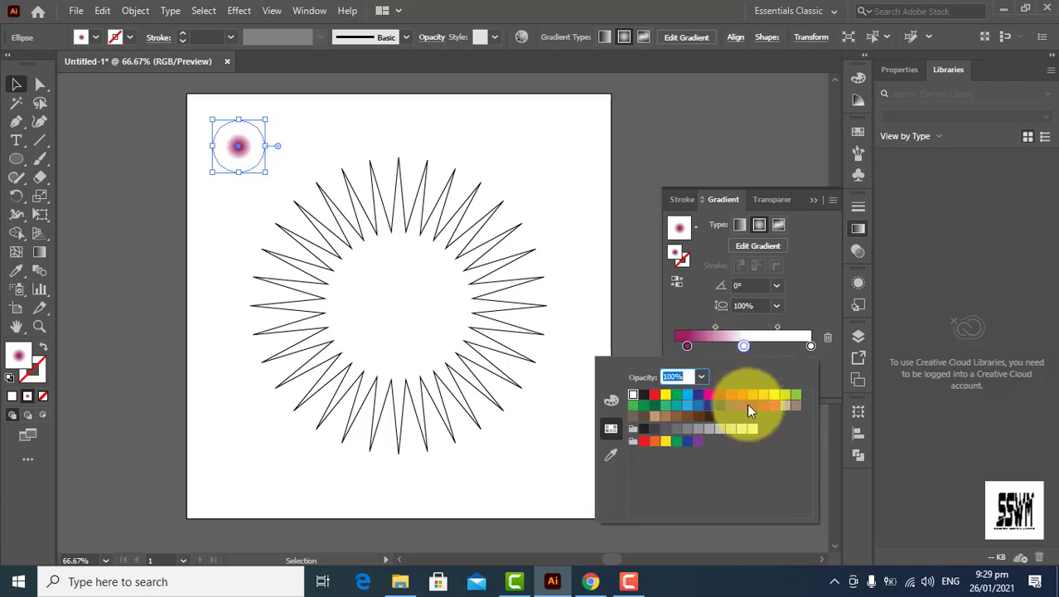
pyautogui.click(773, 405)
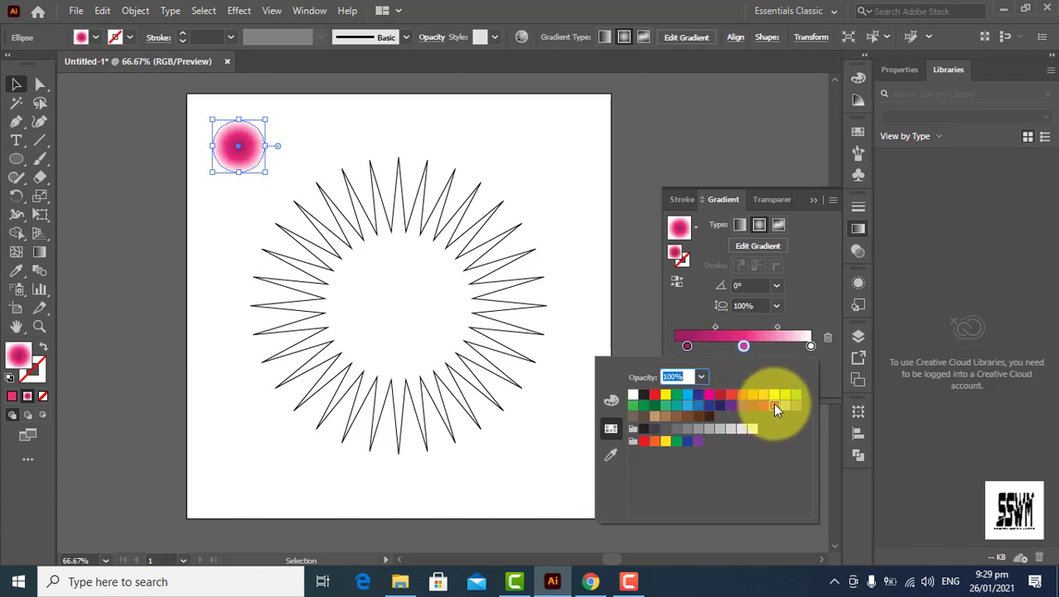
pyautogui.click(563, 224)
# Copy the circle's pink radial gradient onto the star with the Eyedropper, undoing an accidental rotation
pyautogui.click(357, 201)
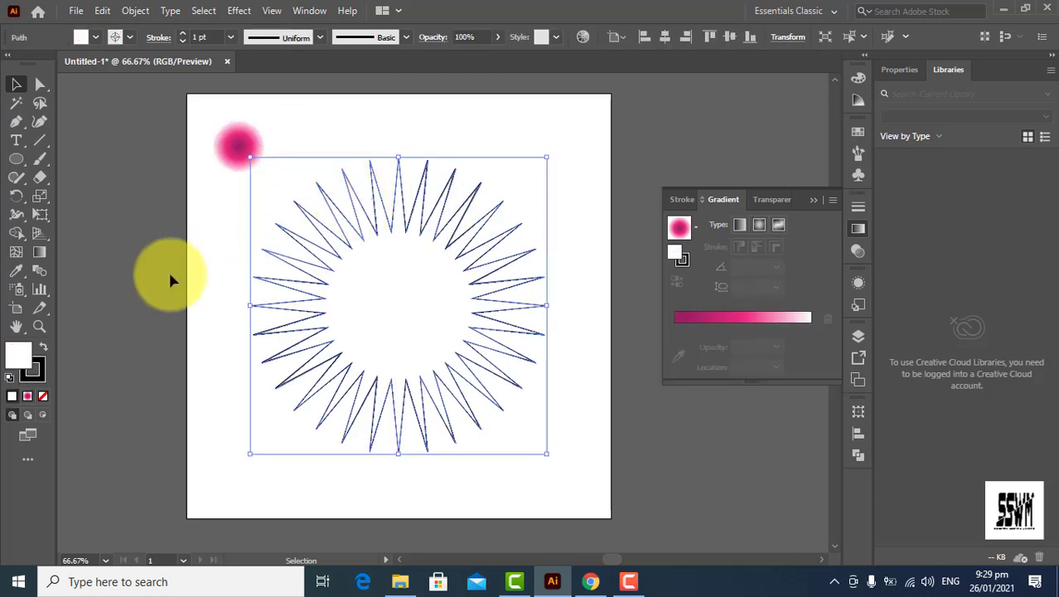
pyautogui.click(16, 271)
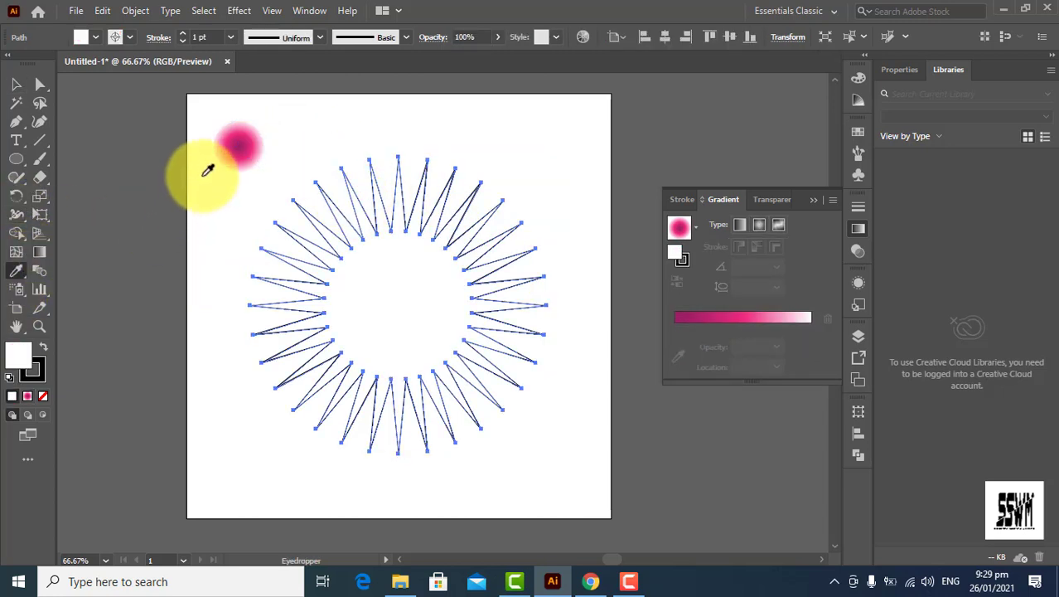
pyautogui.click(232, 150)
pyautogui.click(15, 84)
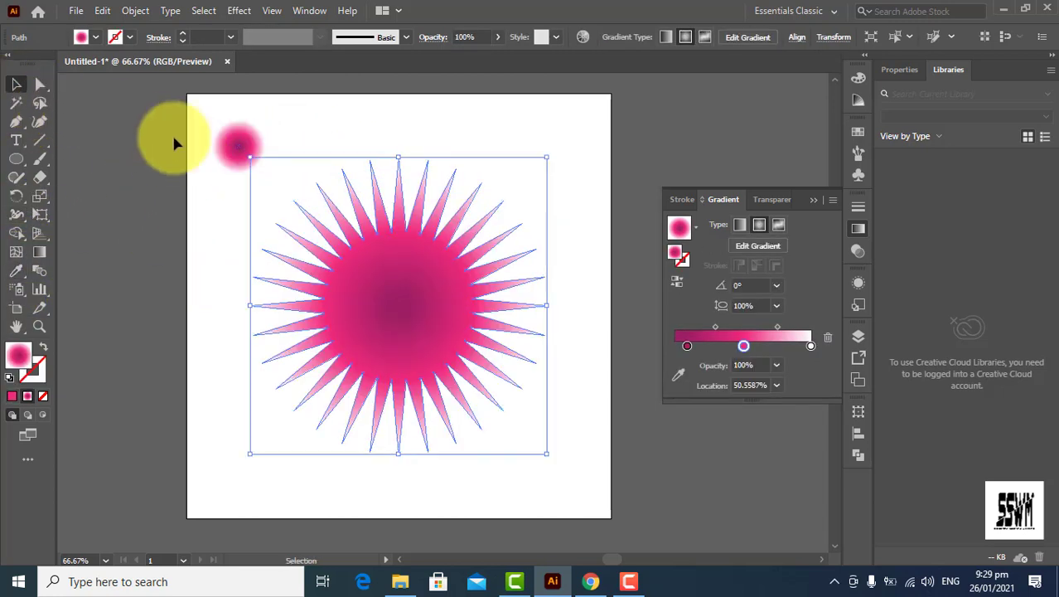
pyautogui.moveTo(177, 141); pyautogui.dragTo(183, 141)
pyautogui.hotkey('ctrl', 'z')
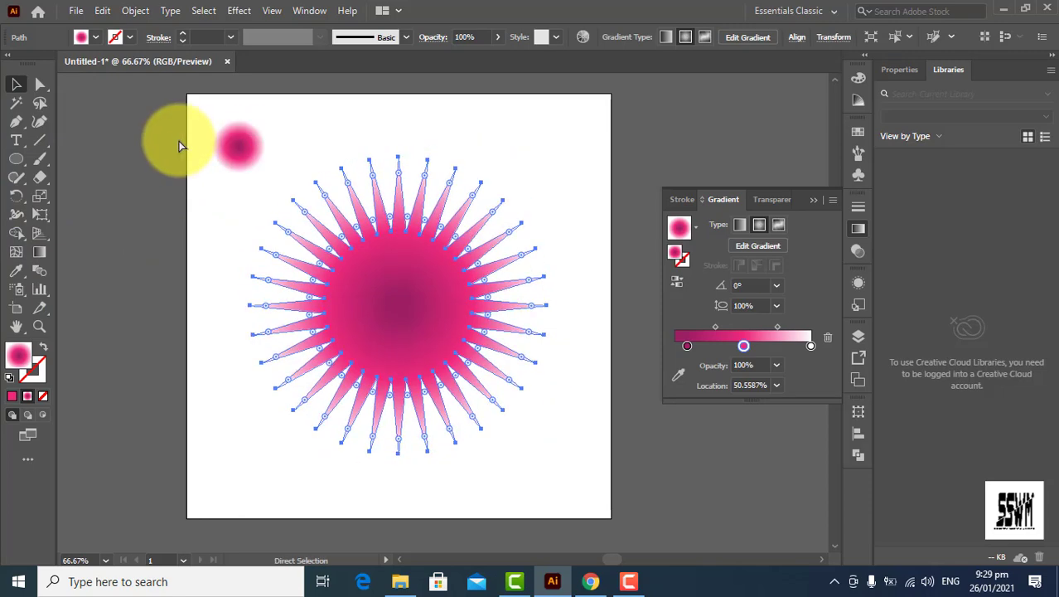
# Move the pink circle off the artboard to the left
pyautogui.click(222, 145)
pyautogui.moveTo(222, 146); pyautogui.dragTo(117, 147)
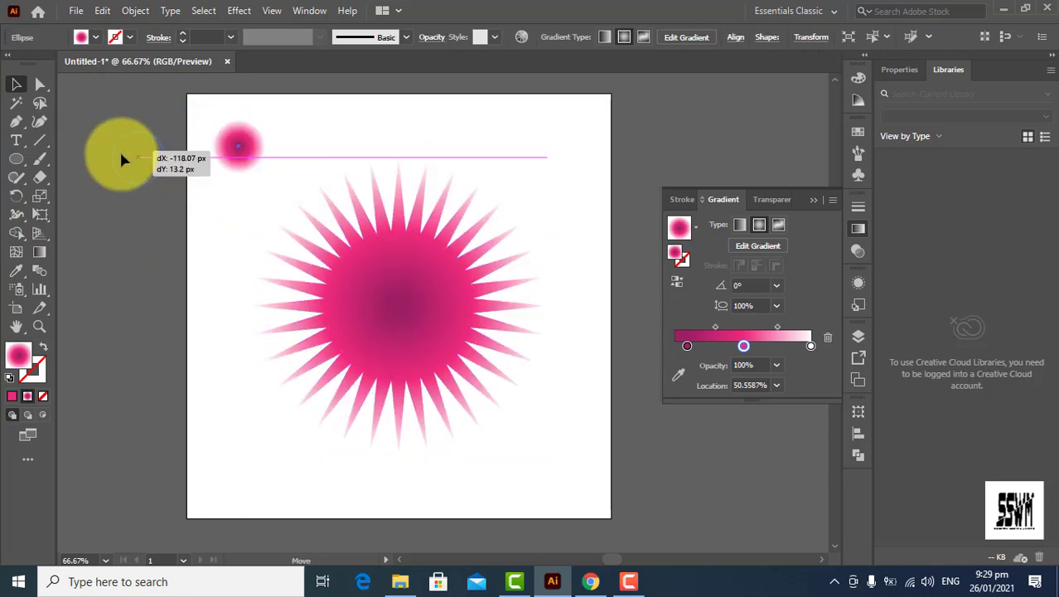
pyautogui.click(385, 265)
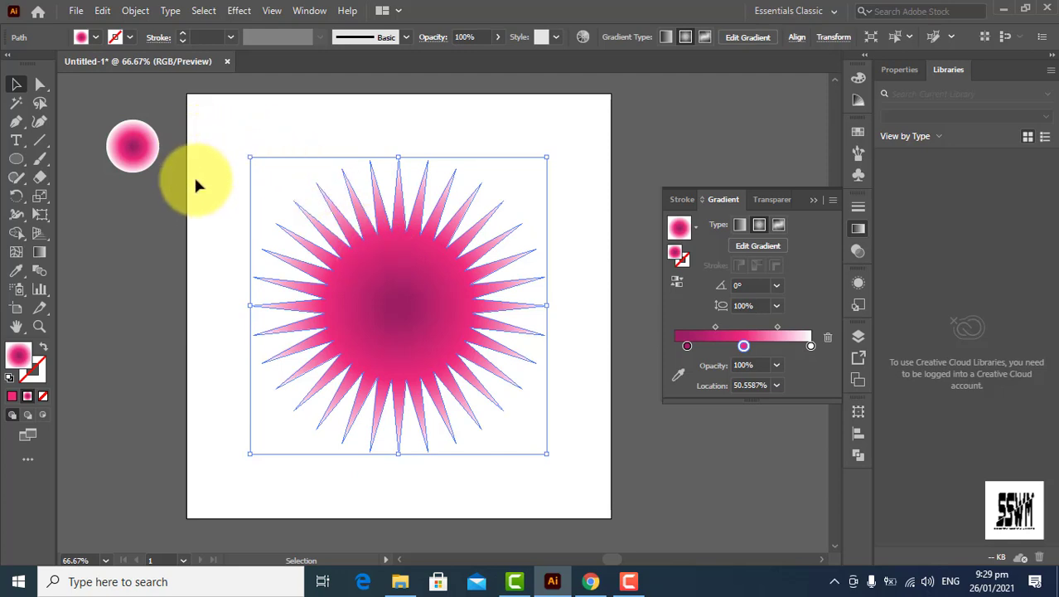
pyautogui.click(224, 140)
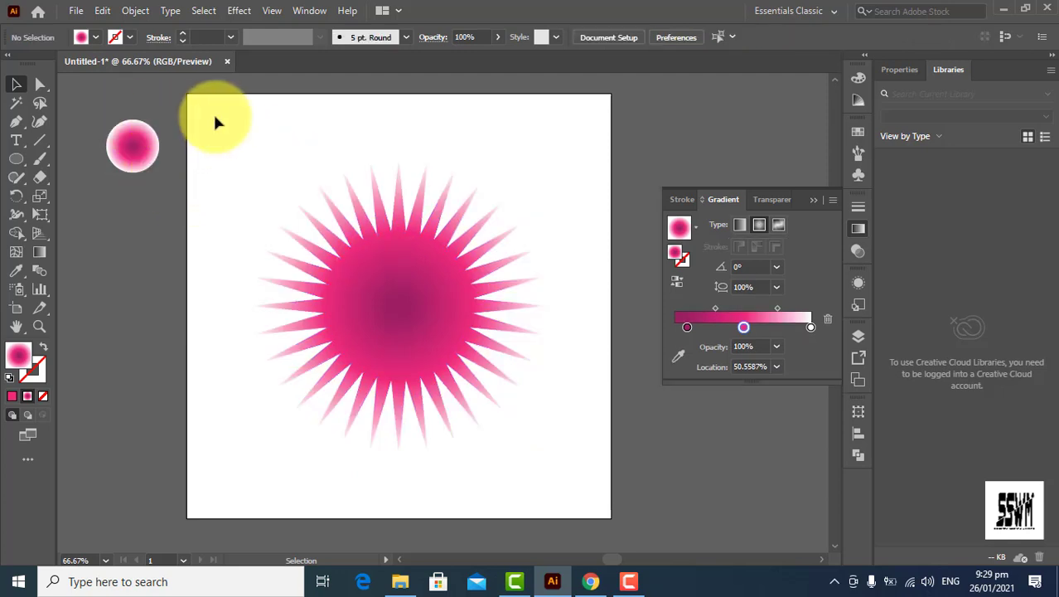
# Round off the tips of the star's spikes using its corner widgets
pyautogui.click(38, 82)
pyautogui.moveTo(543, 132); pyautogui.dragTo(216, 497)
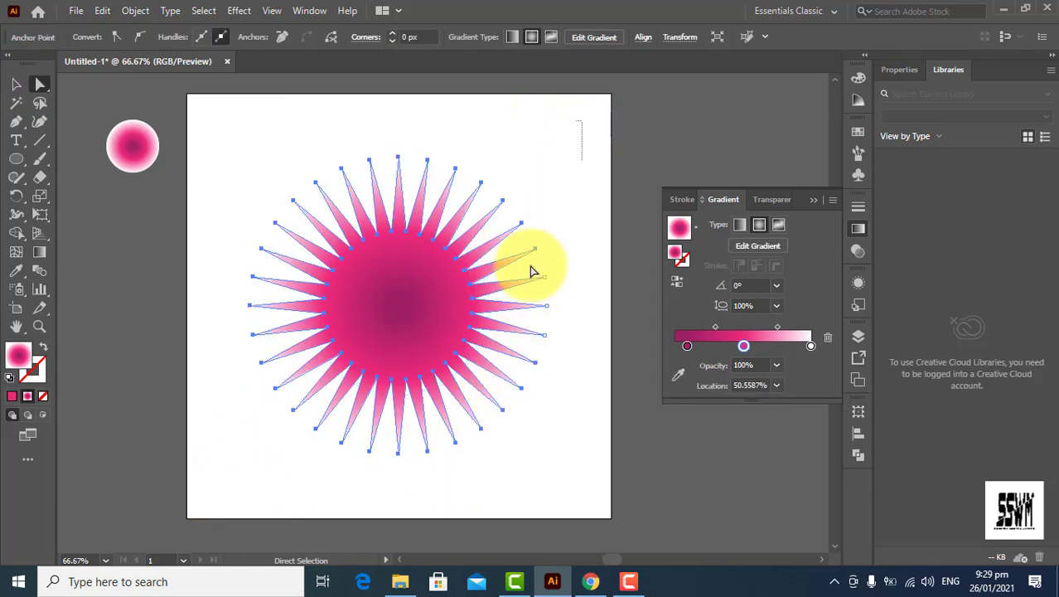
pyautogui.scroll(-5, 309, 500)
pyautogui.click(438, 288)
pyautogui.scroll(2, 447, 294)
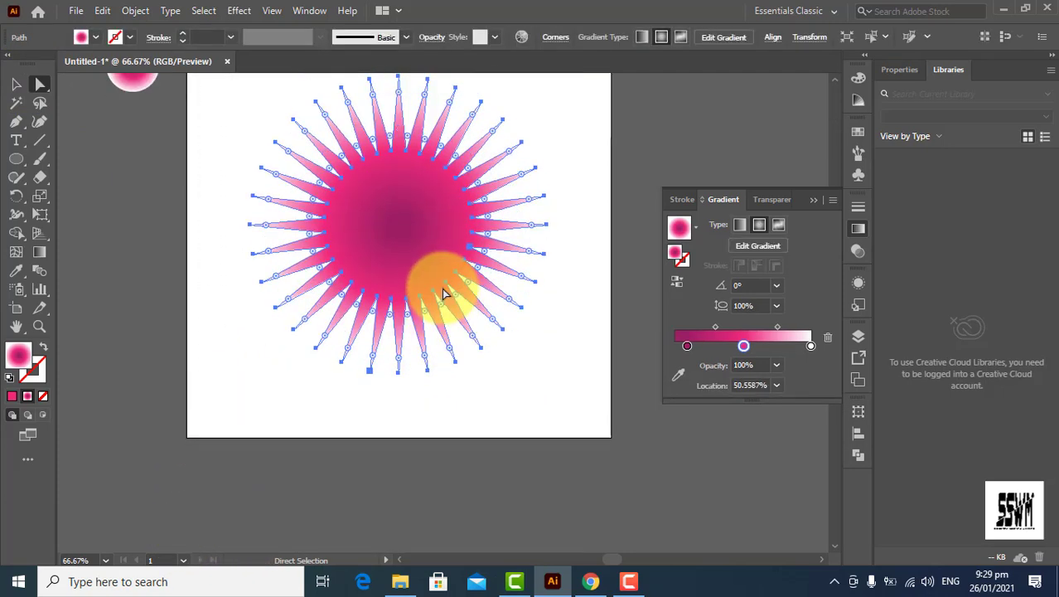
pyautogui.scroll(1, 448, 294)
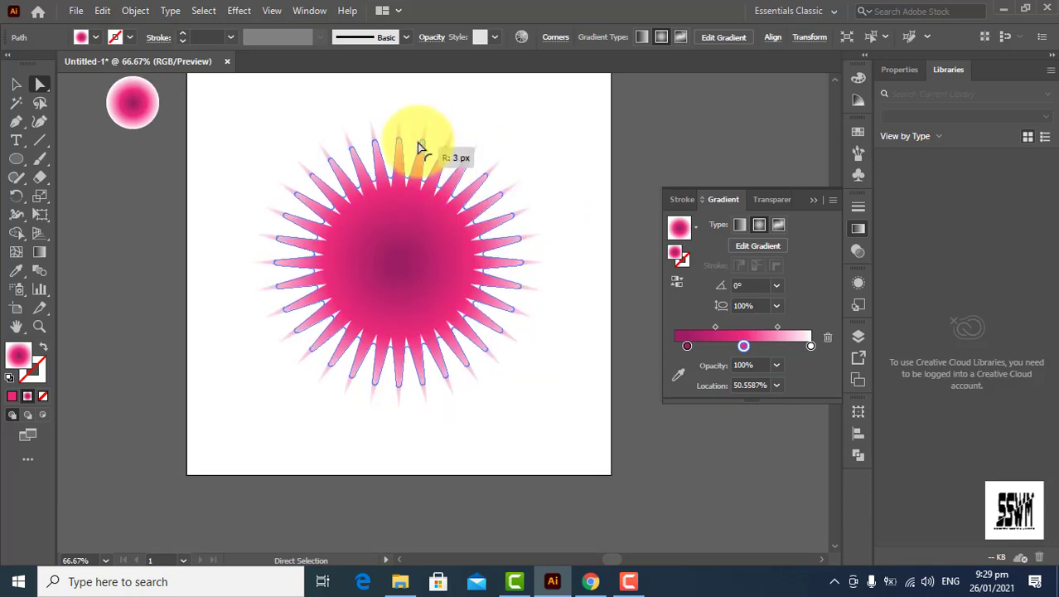
pyautogui.moveTo(423, 137); pyautogui.dragTo(421, 151)
# Move the small star to the artboard's left edge and shrink it to about 27 px
pyautogui.click(16, 84)
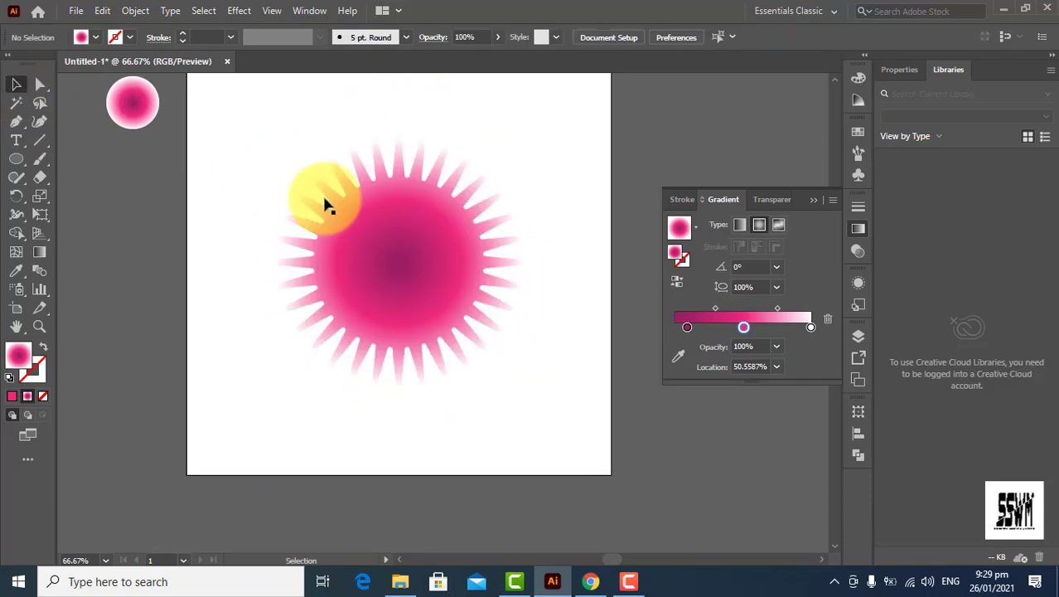
pyautogui.moveTo(417, 271); pyautogui.dragTo(194, 279)
pyautogui.moveTo(303, 386); pyautogui.dragTo(185, 270)
# Centre the tiny star horizontally on the large star and select both stars
pyautogui.click(859, 432)
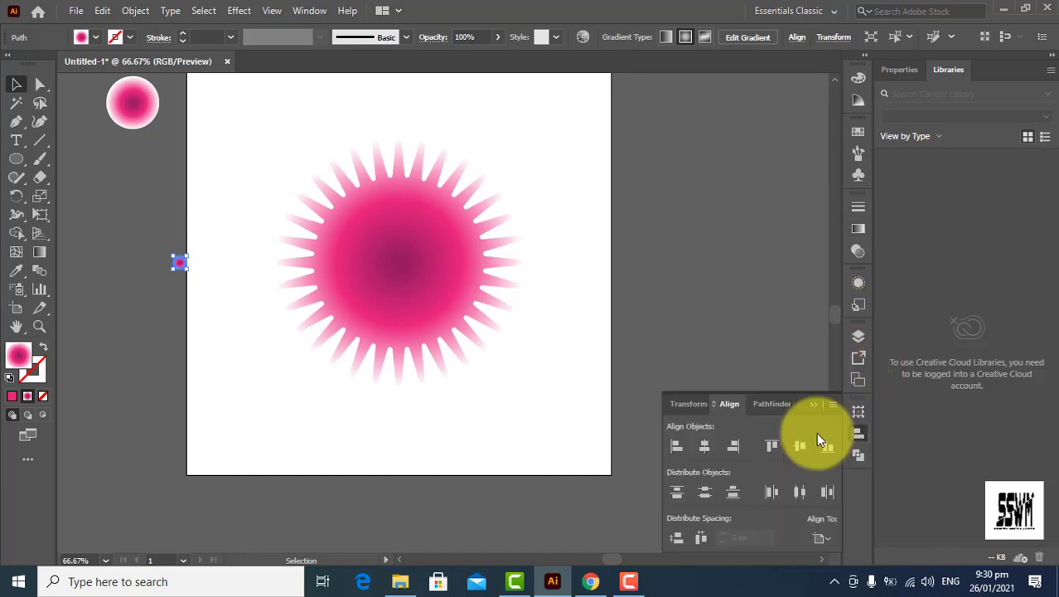
pyautogui.click(706, 445)
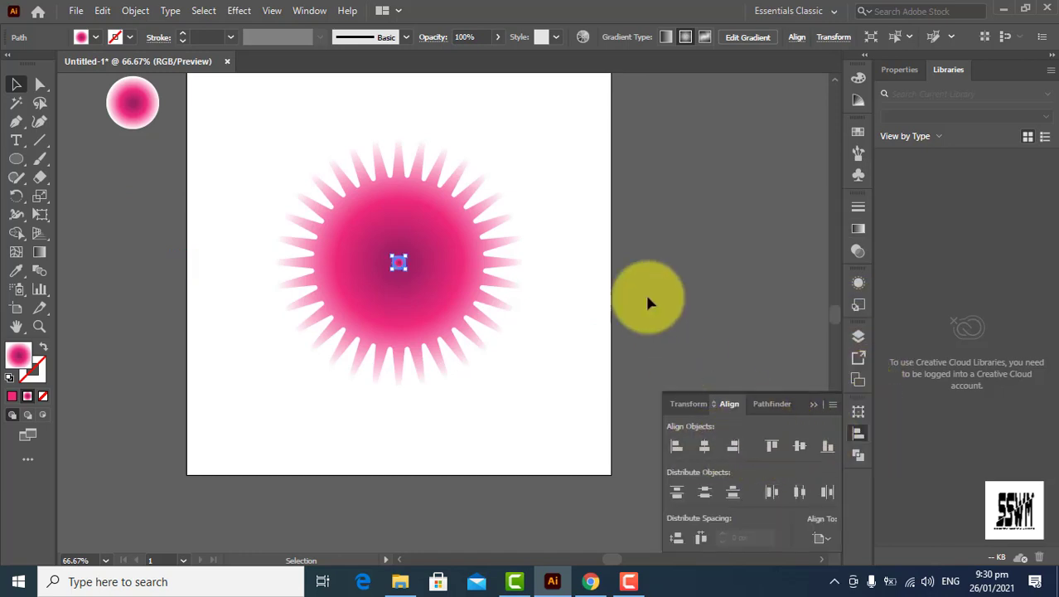
pyautogui.moveTo(262, 473); pyautogui.dragTo(331, 216)
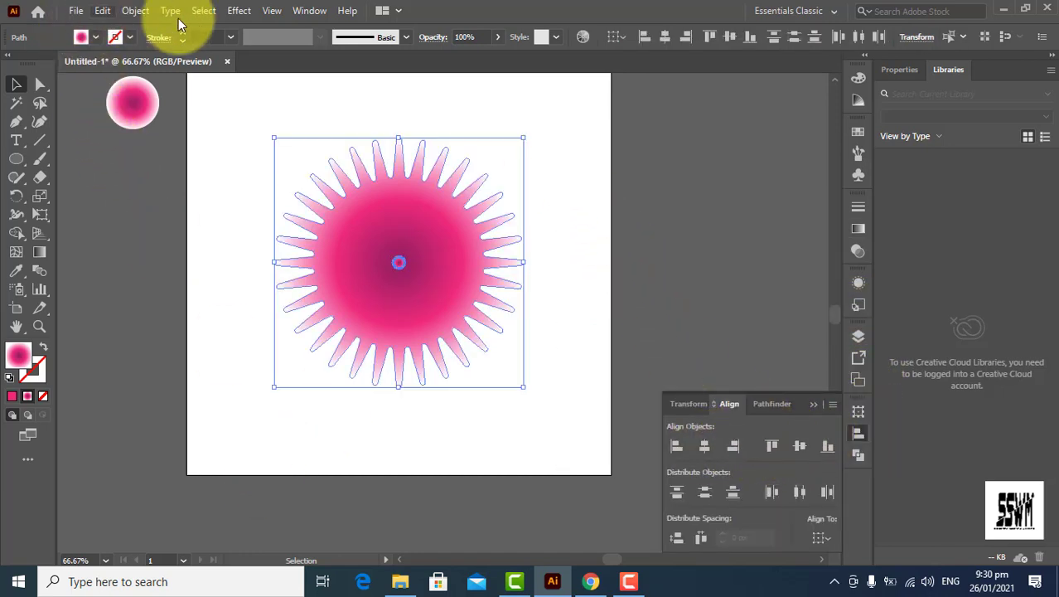
# Set the blend options to Specified Steps with 100 steps
pyautogui.click(239, 15)
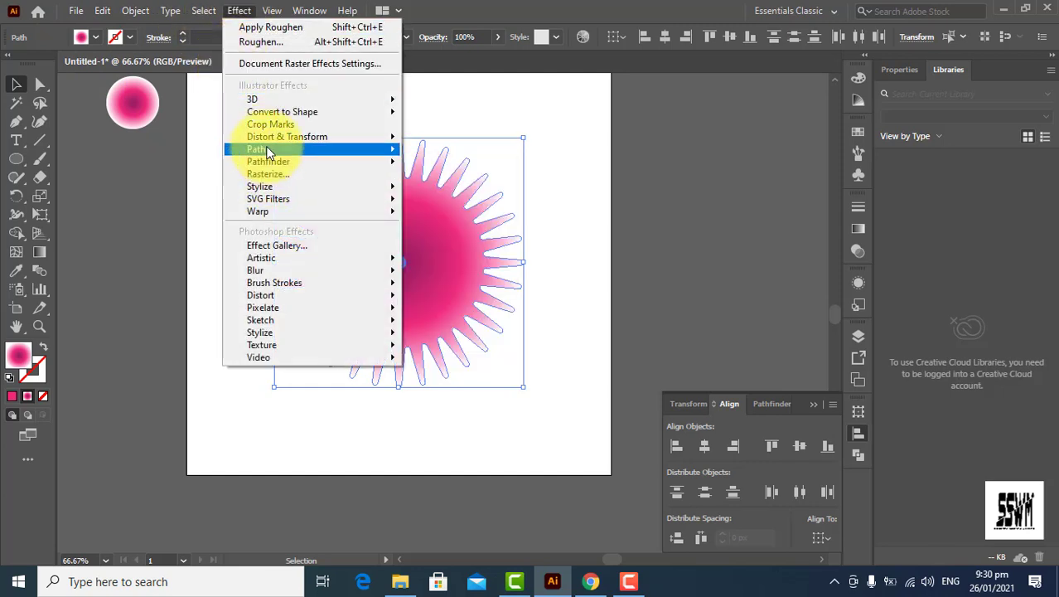
pyautogui.moveTo(194, 427)
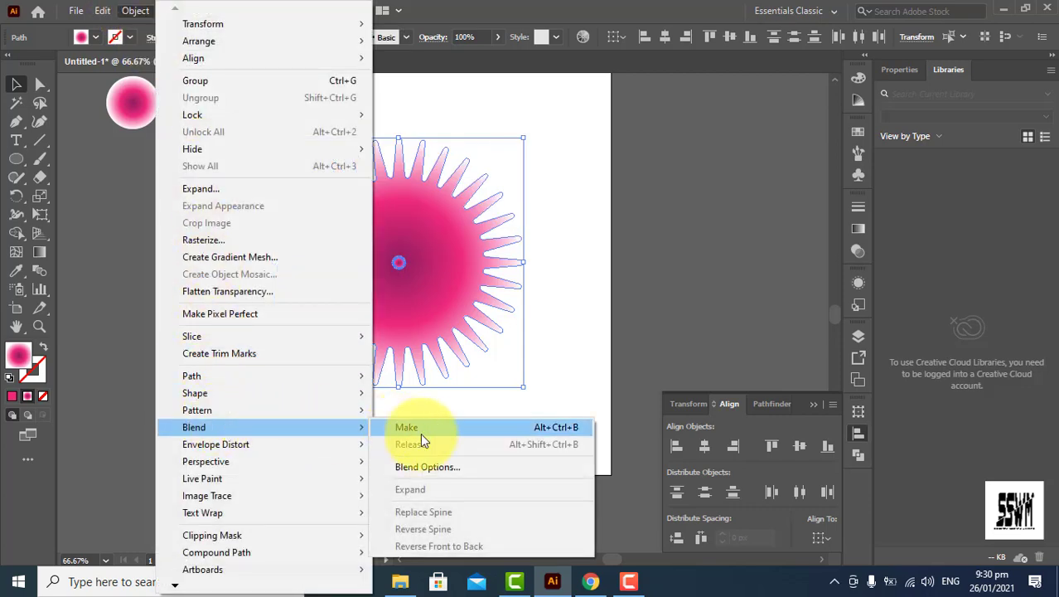
pyautogui.click(432, 466)
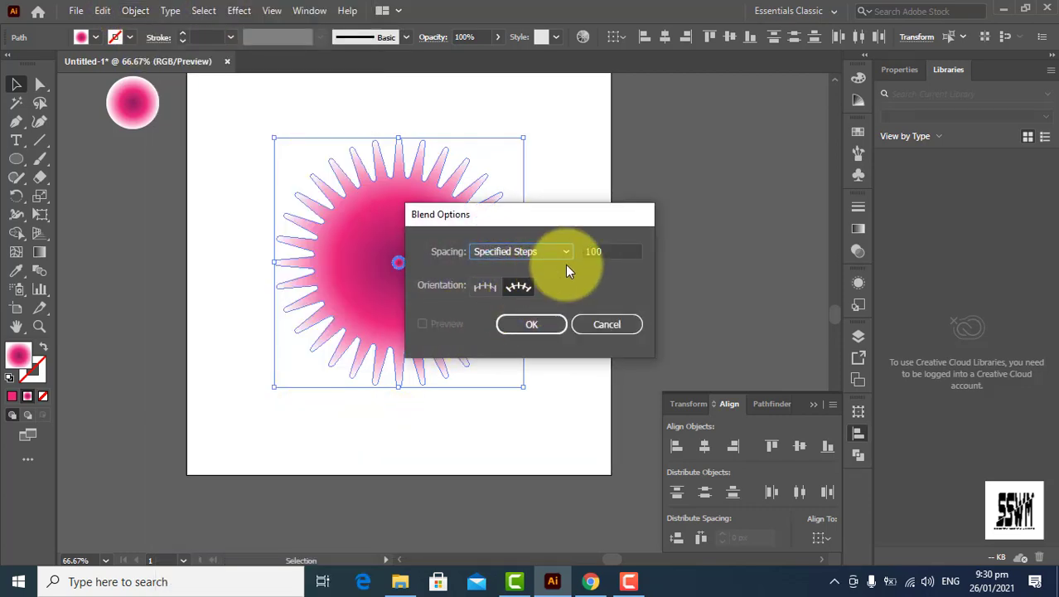
pyautogui.click(535, 252)
pyautogui.click(532, 282)
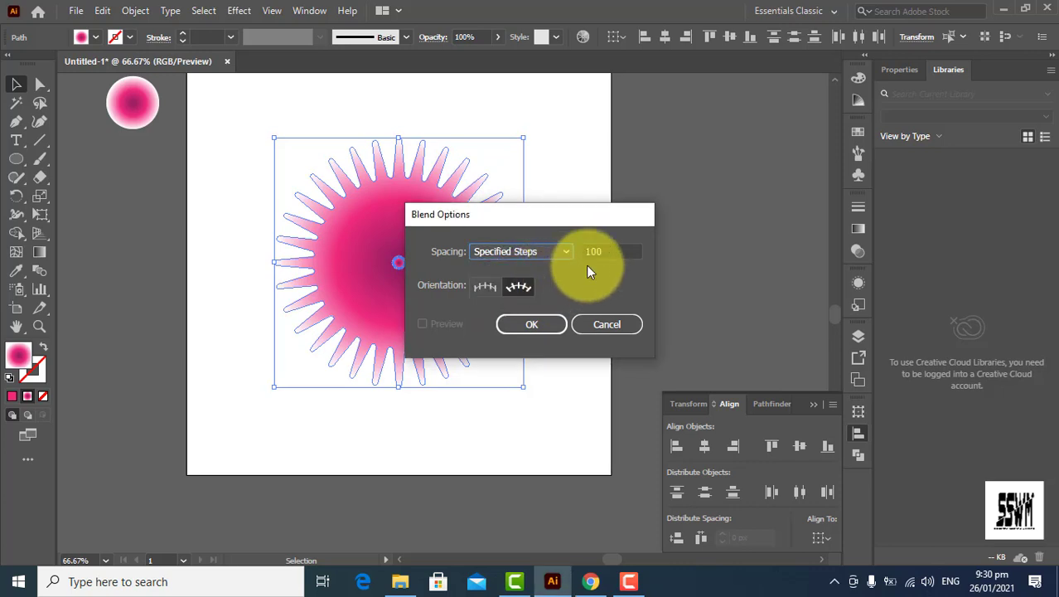
pyautogui.doubleClick(605, 252)
pyautogui.write('00')
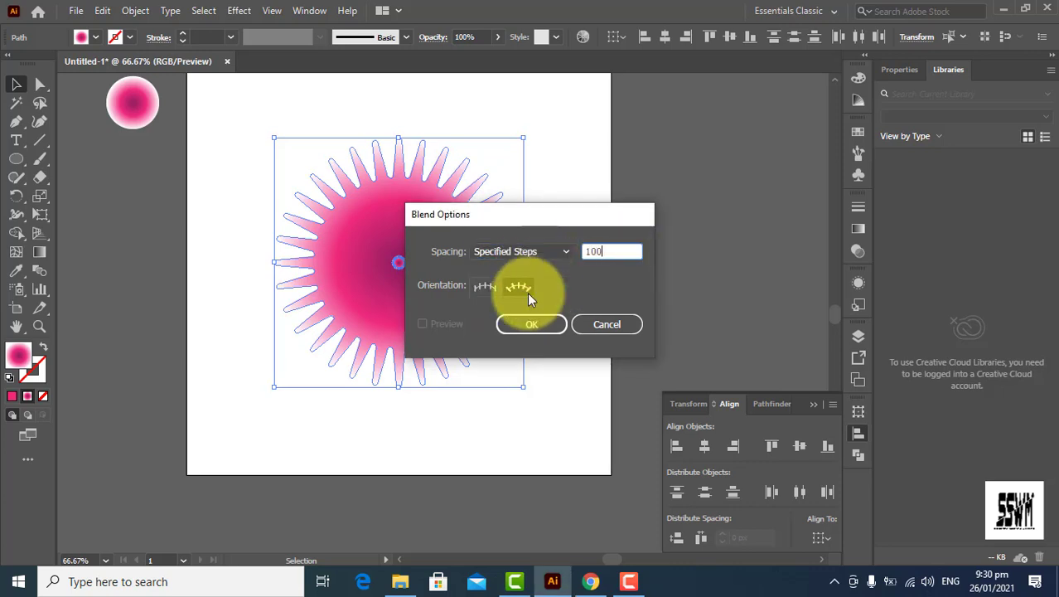
pyautogui.click(533, 322)
# Make the blend between the two stars and reselect the blended star
pyautogui.click(136, 10)
pyautogui.moveTo(194, 427)
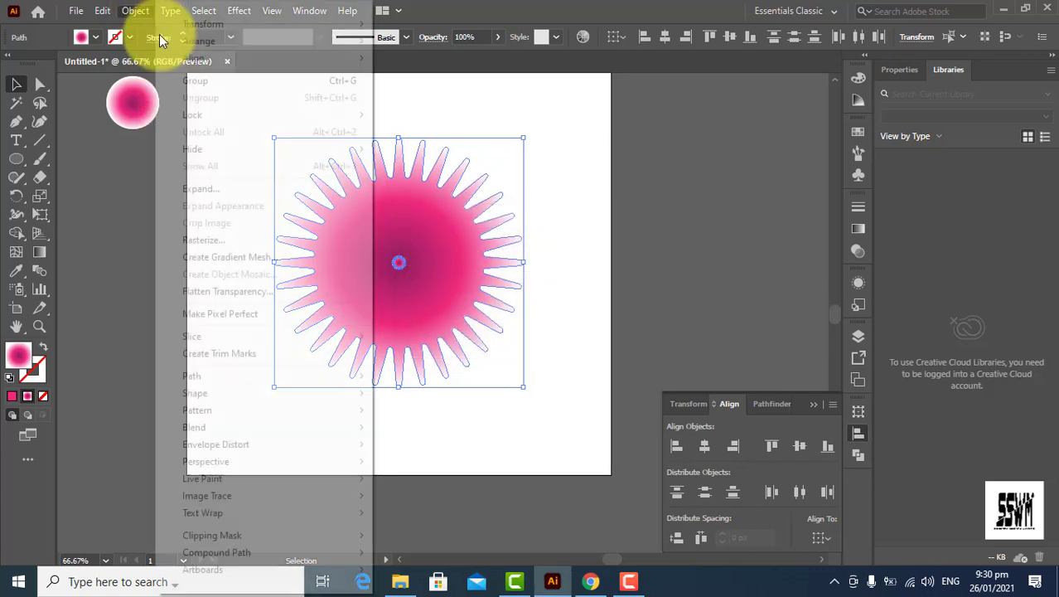
pyautogui.click(465, 434)
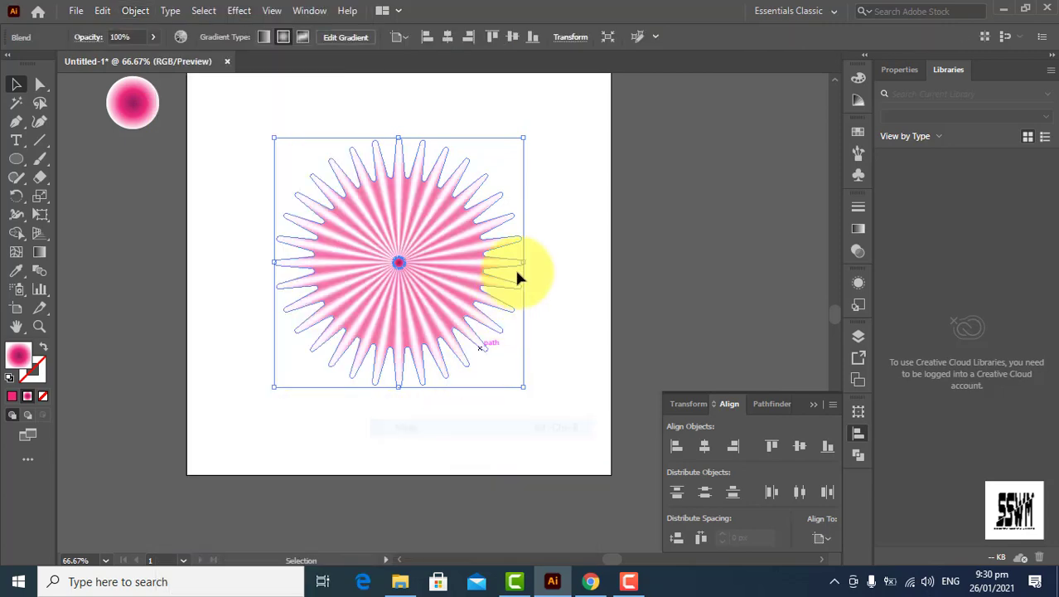
pyautogui.scroll(1, 324, 121)
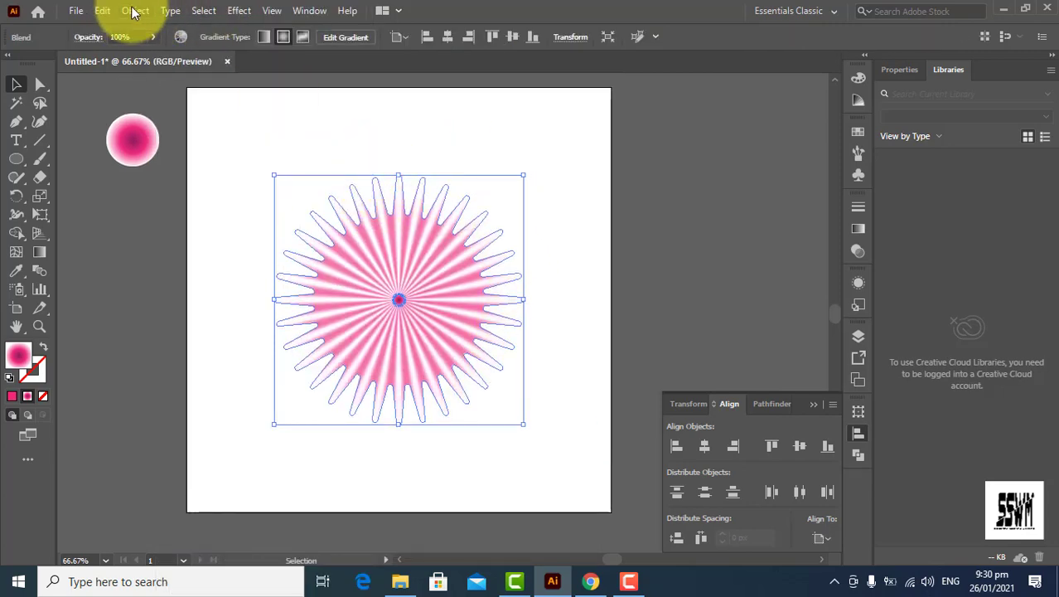
pyautogui.click(136, 11)
pyautogui.click(283, 125)
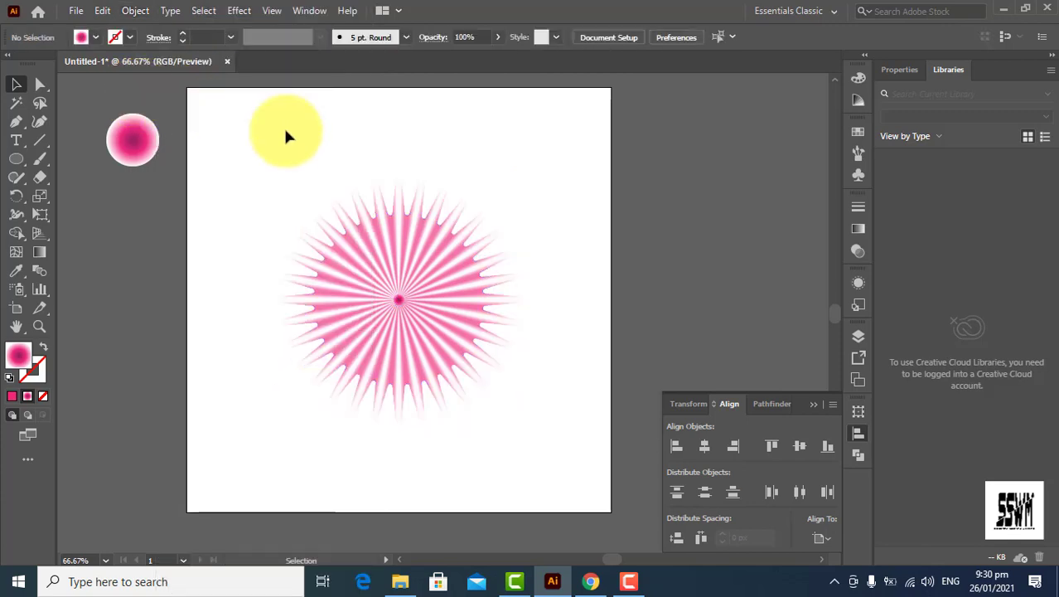
pyautogui.click(414, 236)
# Apply a Pucker & Bloat effect of -17% to the blended star
pyautogui.click(234, 11)
pyautogui.moveTo(287, 136)
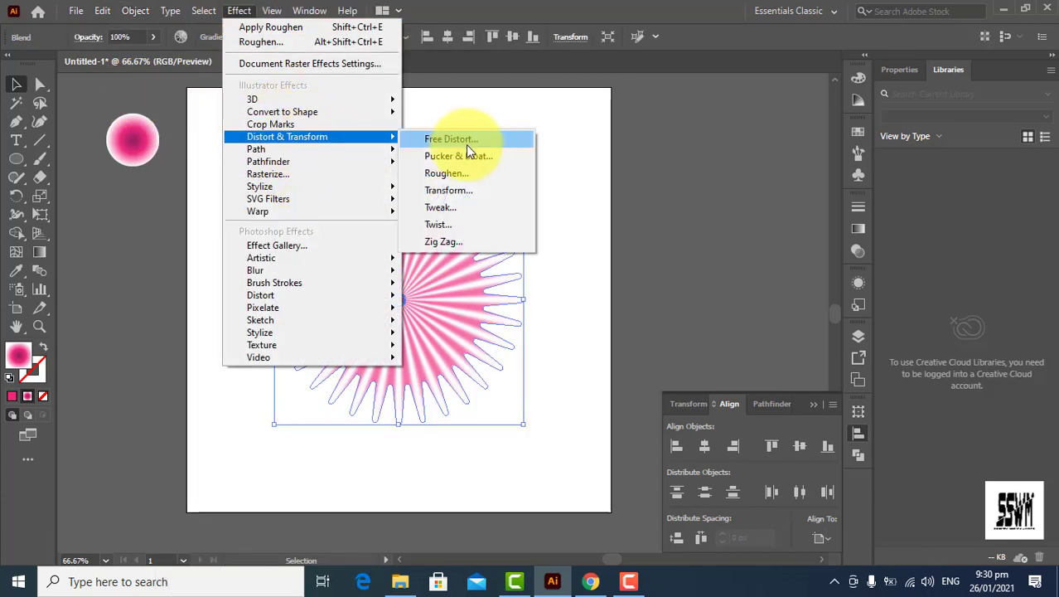
pyautogui.click(463, 162)
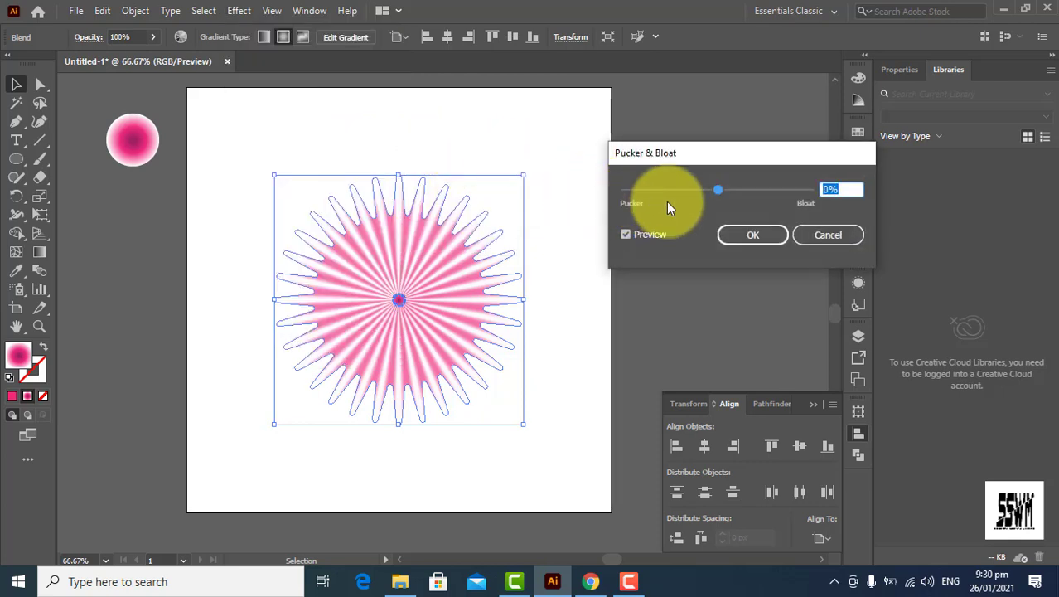
pyautogui.write('-')
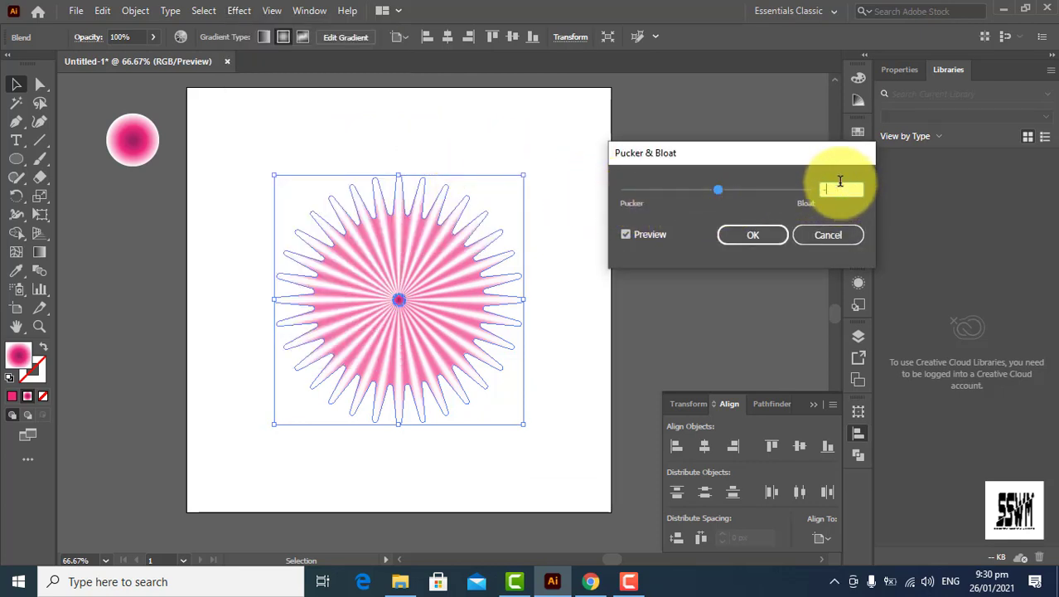
pyautogui.write('17')
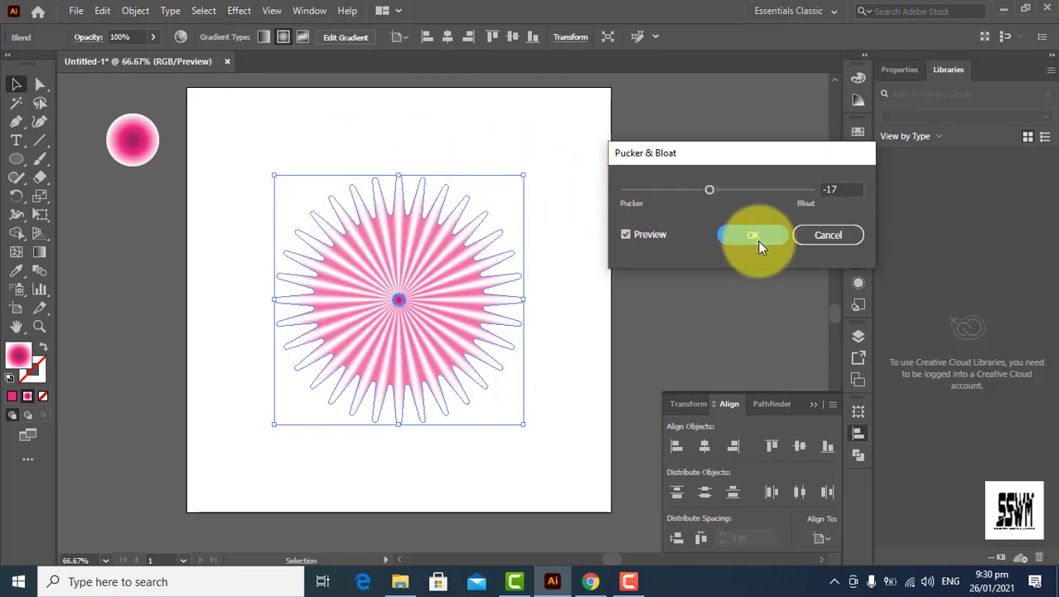
pyautogui.click(759, 241)
# Set up a Roughen effect with Detail 0, Smooth points and Size about 22%
pyautogui.click(239, 10)
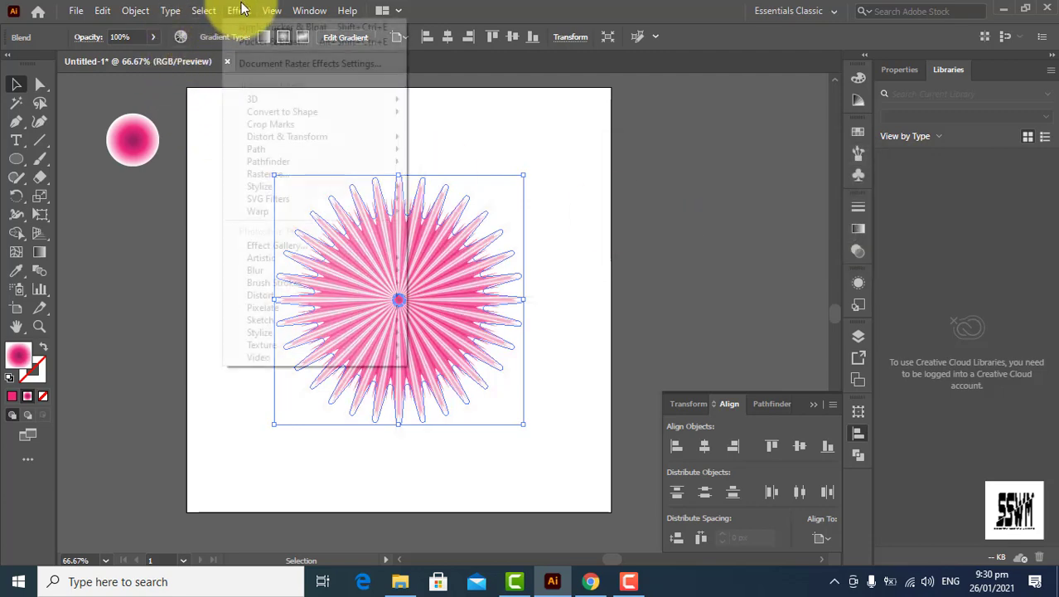
pyautogui.moveTo(286, 136)
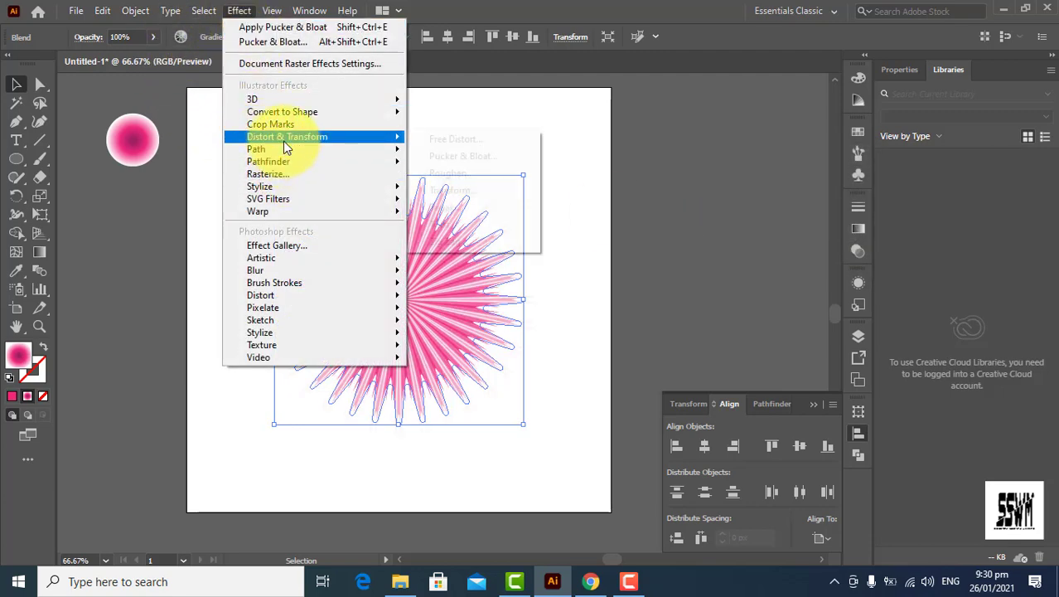
pyautogui.click(492, 171)
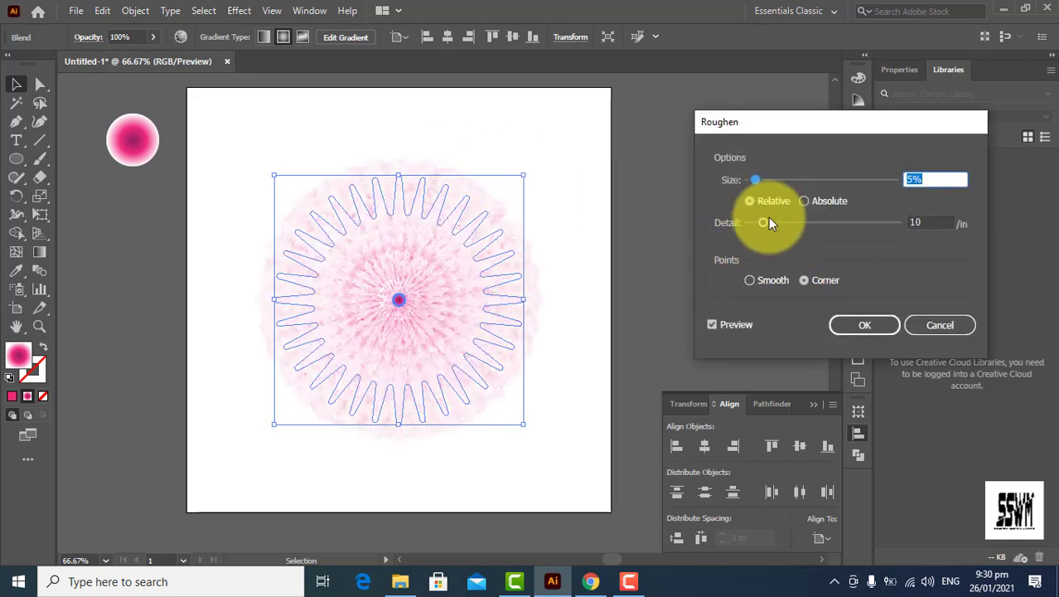
pyautogui.moveTo(765, 222); pyautogui.dragTo(696, 221)
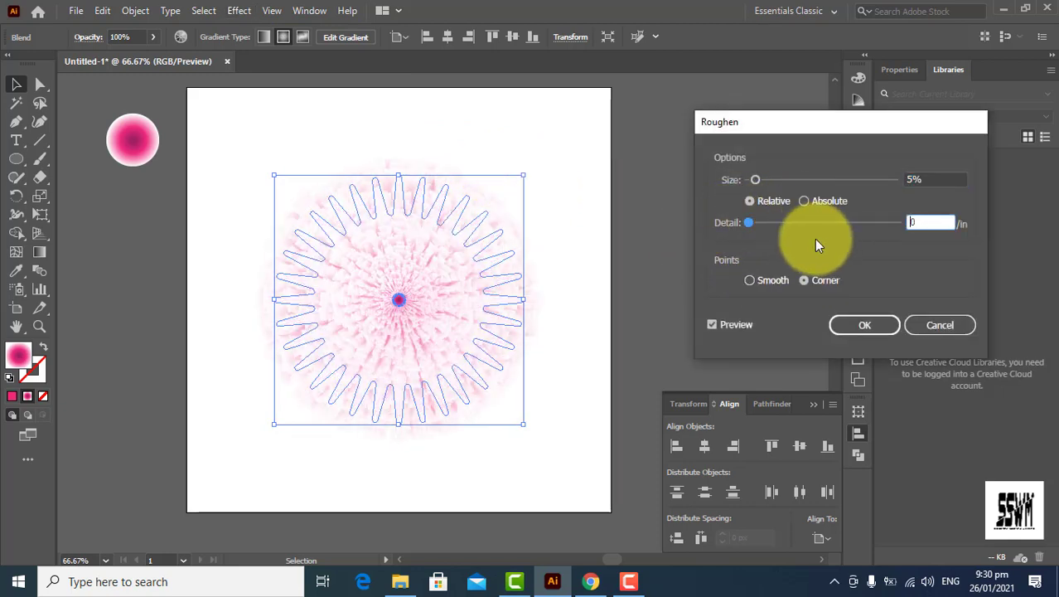
pyautogui.click(774, 280)
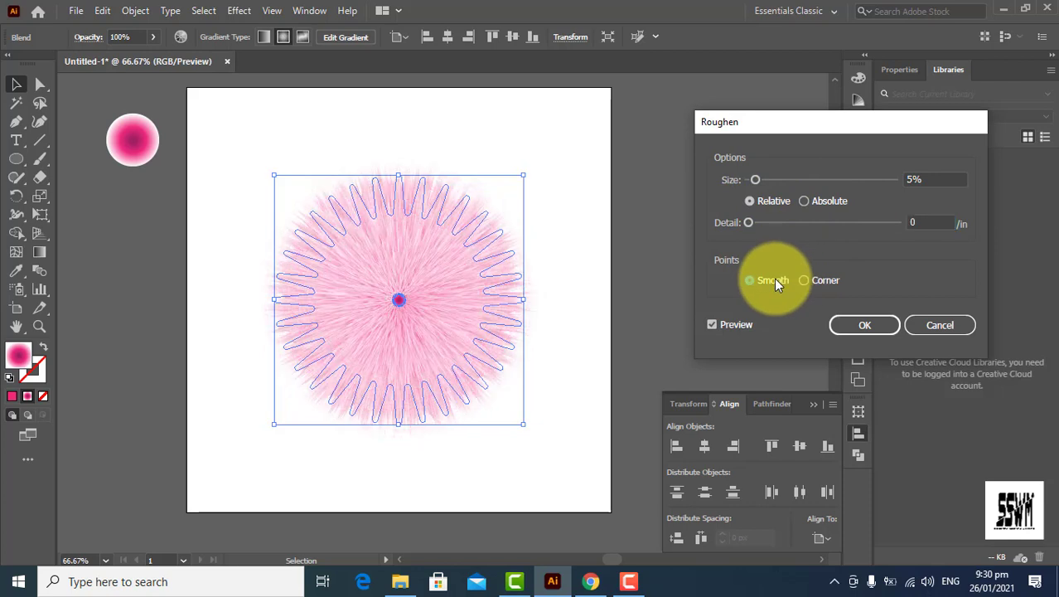
pyautogui.moveTo(752, 178); pyautogui.dragTo(782, 184)
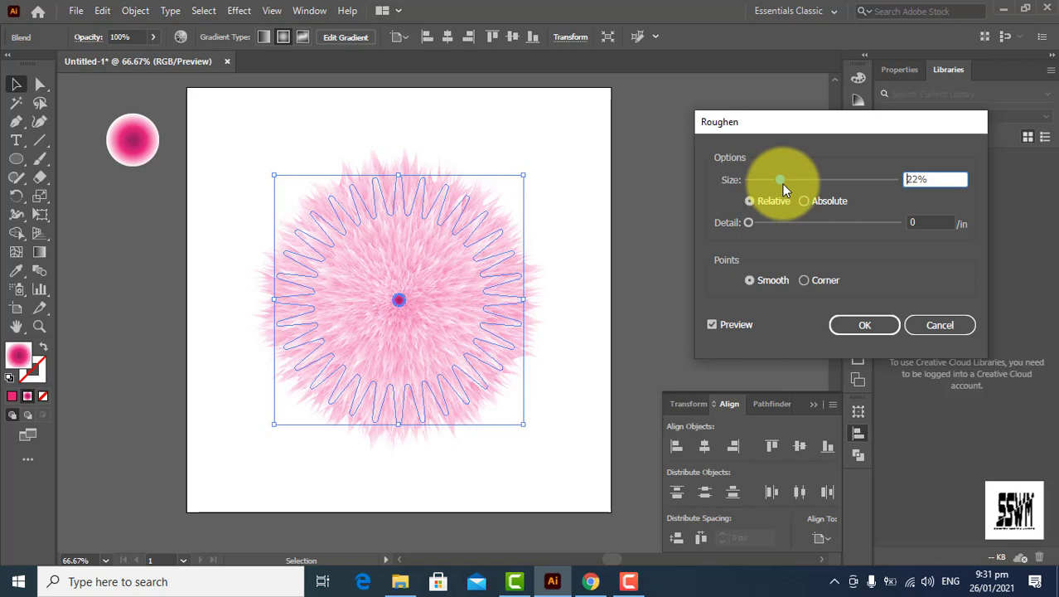
# Apply Roughen, then move the blend's inner star to the top, forming a teardrop
pyautogui.click(861, 325)
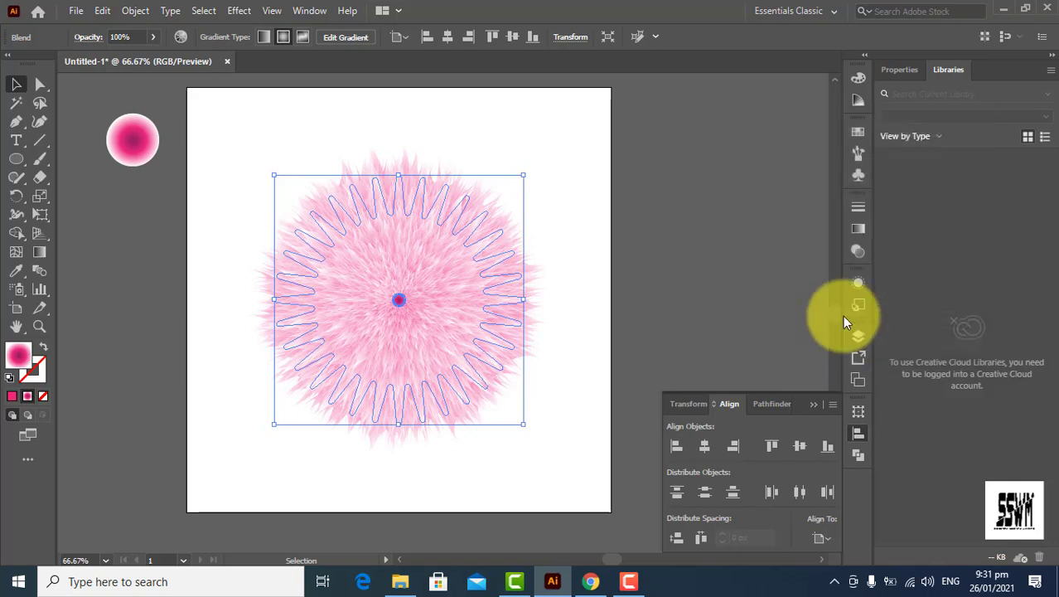
pyautogui.rightClick(428, 235)
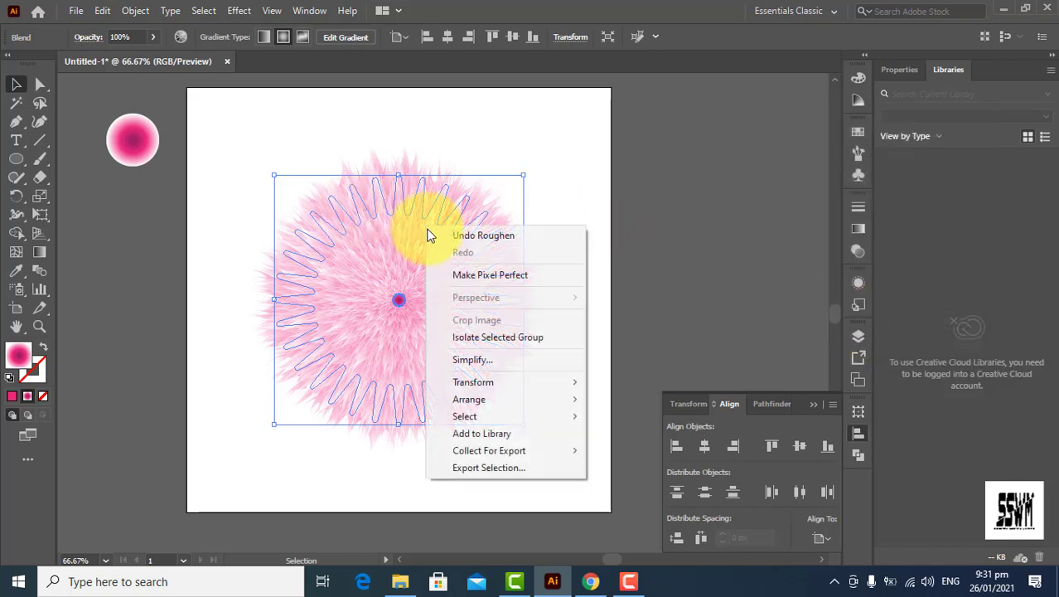
pyautogui.click(477, 337)
pyautogui.moveTo(399, 283); pyautogui.dragTo(402, 145)
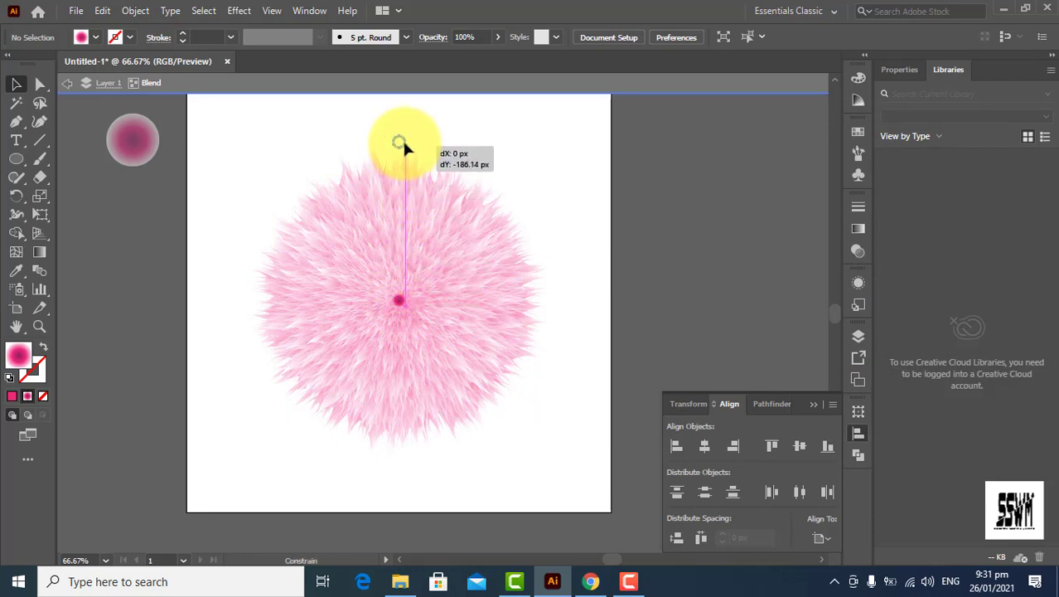
pyautogui.moveTo(402, 139); pyautogui.dragTo(402, 137)
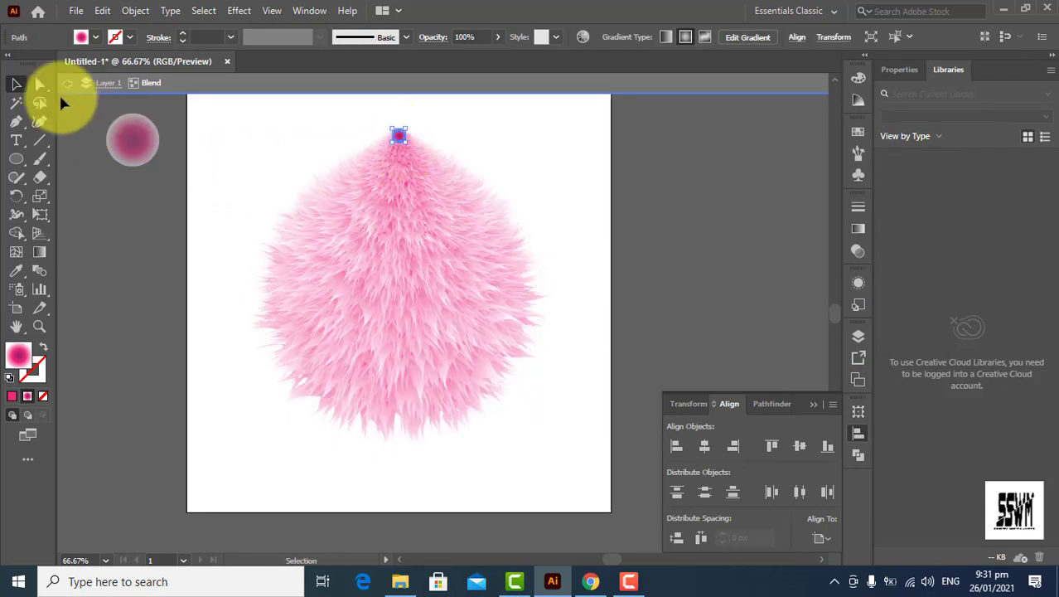
# Select the fur blend with the Selection tool, then deselect it to view the result
pyautogui.click(17, 84)
pyautogui.click(422, 275)
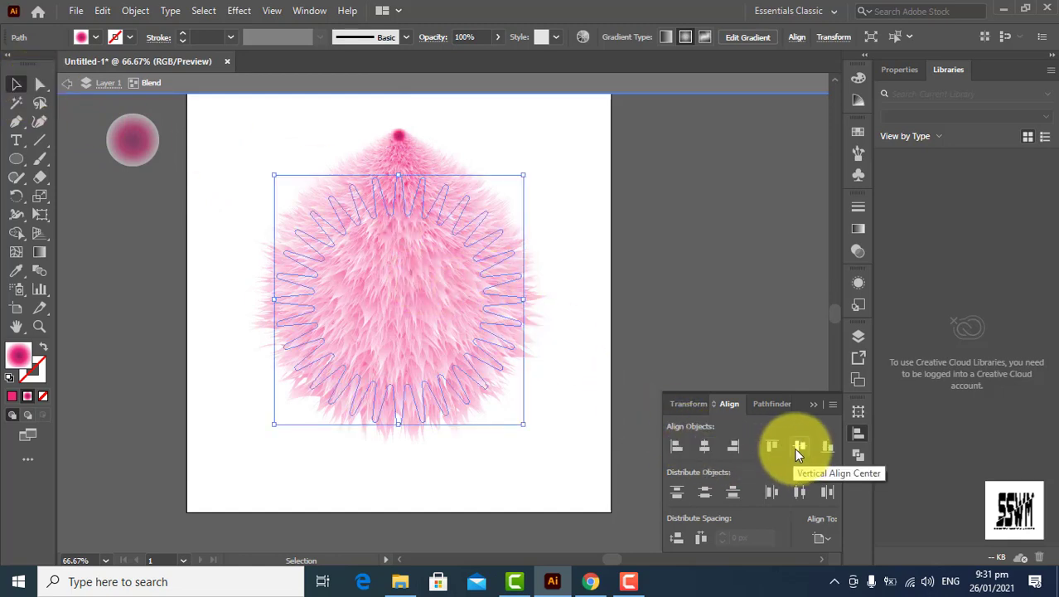
pyautogui.click(593, 242)
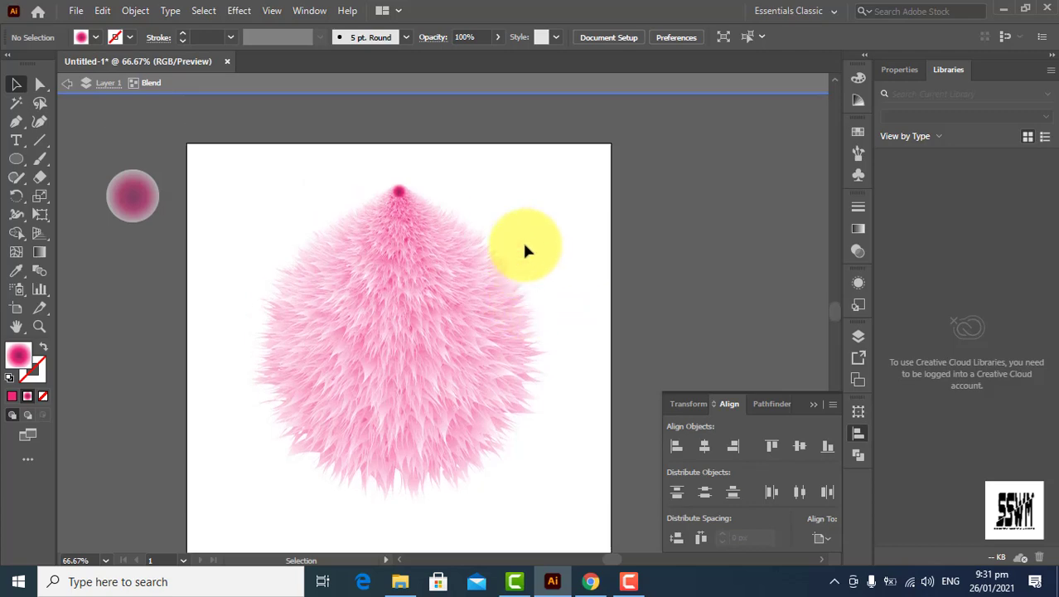
pyautogui.scroll(-1, 548, 253)
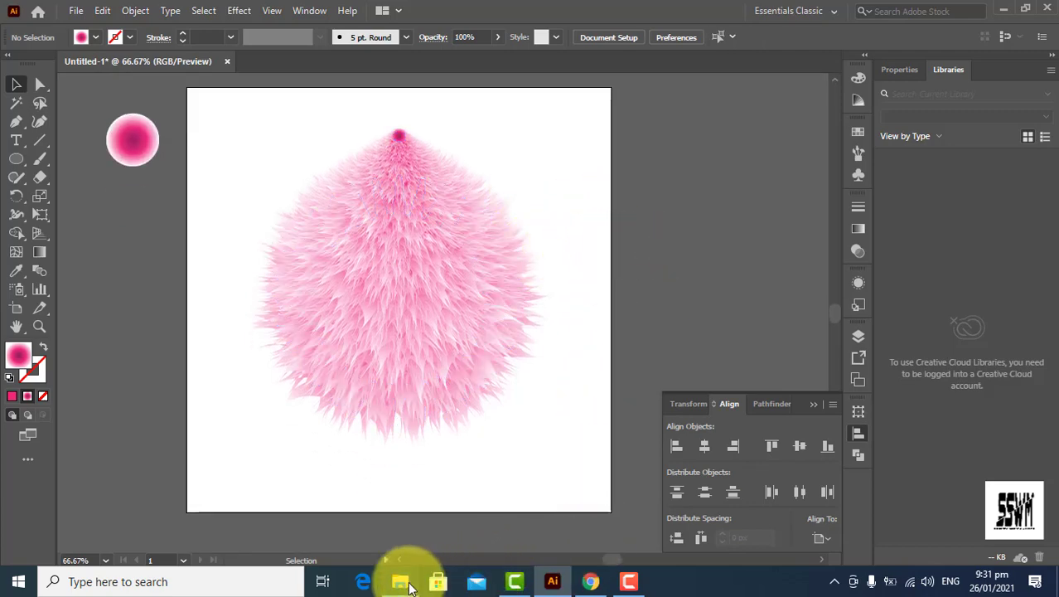
# Extract the cartoon-face-icon-set archive and drag its 60529 EPS file onto Illustrator
pyautogui.click(400, 580)
pyautogui.rightClick(239, 123)
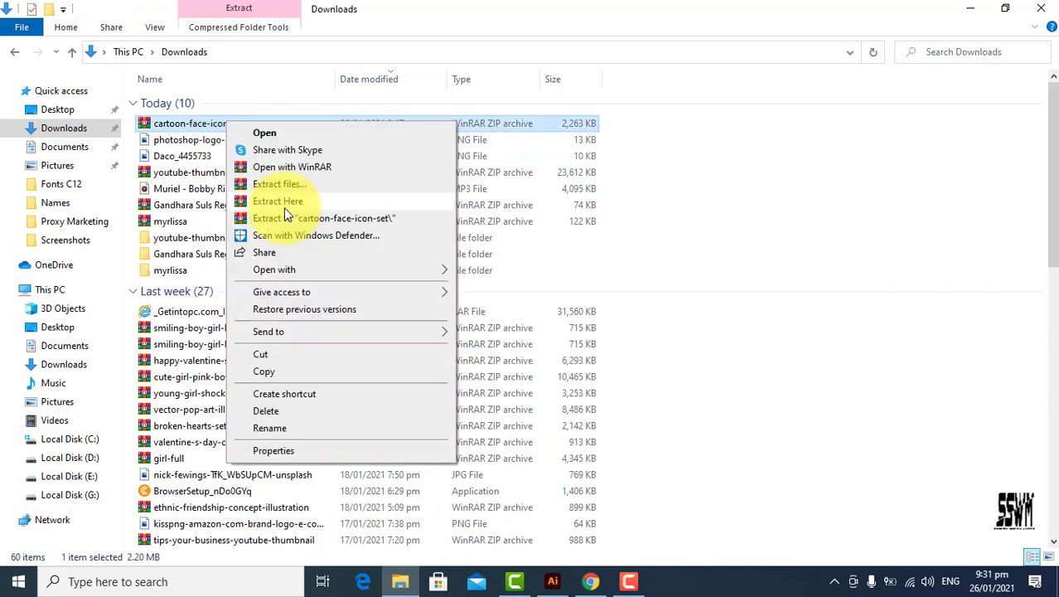
pyautogui.click(281, 218)
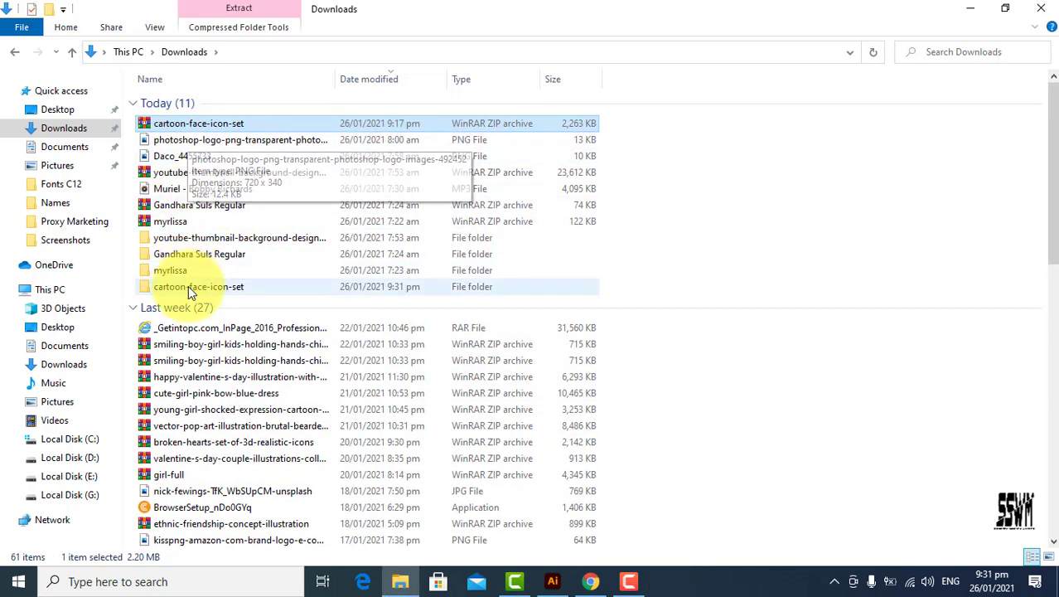
pyautogui.doubleClick(190, 286)
pyautogui.moveTo(172, 102)
pyautogui.mouseDown()
pyautogui.moveTo(549, 593)
pyautogui.moveTo(284, 63)
pyautogui.mouseUp()
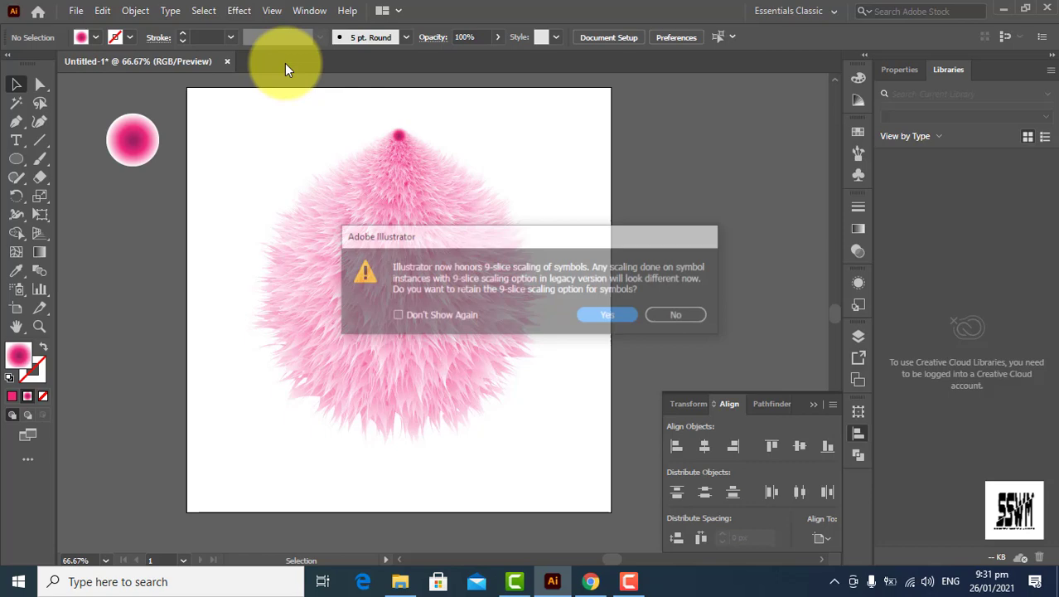
# Open the face sheet keeping 9-slice scaling, zoom out, and ungroup all the faces
pyautogui.click(633, 322)
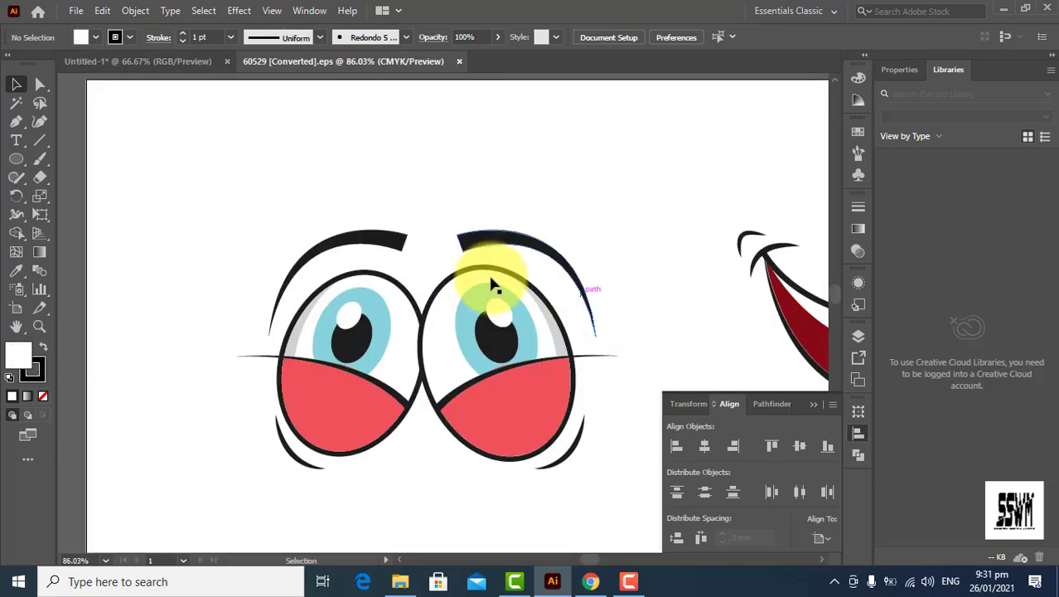
pyautogui.moveTo(486, 284); pyautogui.dragTo(422, 263)
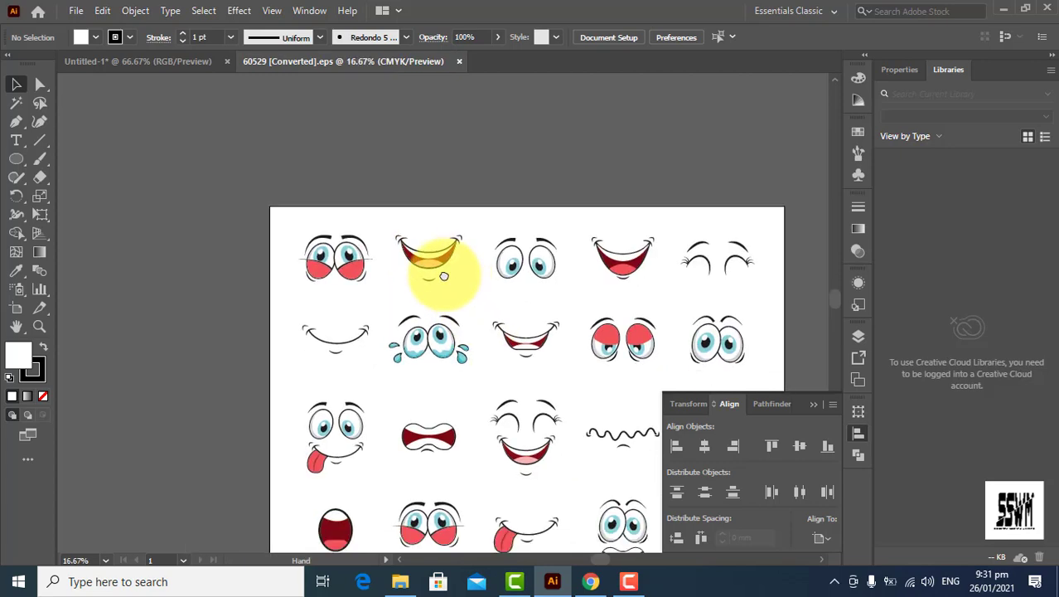
pyautogui.moveTo(423, 264); pyautogui.dragTo(354, 246)
pyautogui.click(404, 187)
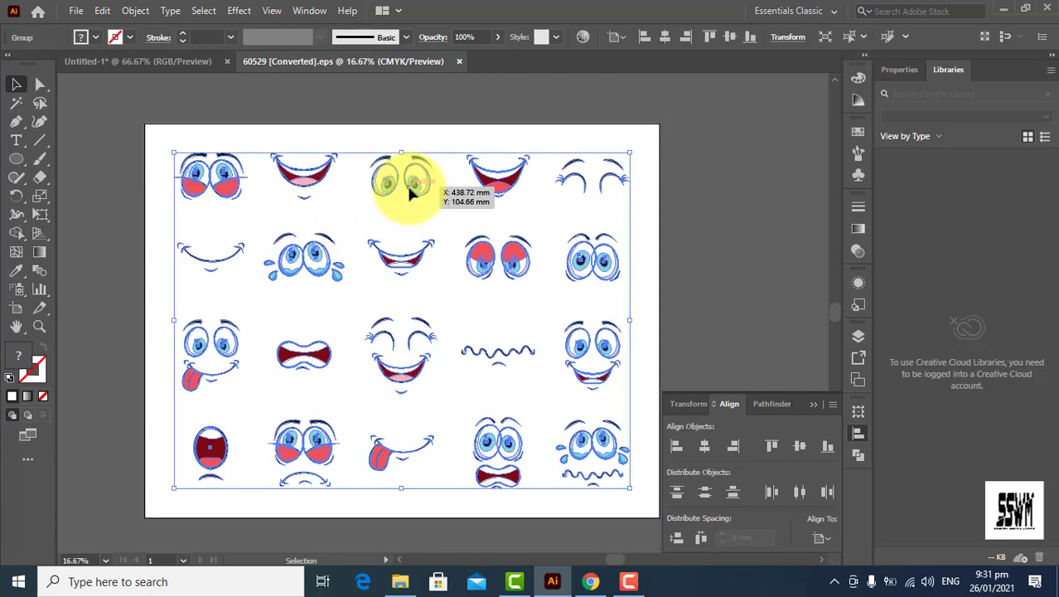
pyautogui.rightClick(411, 189)
pyautogui.click(479, 318)
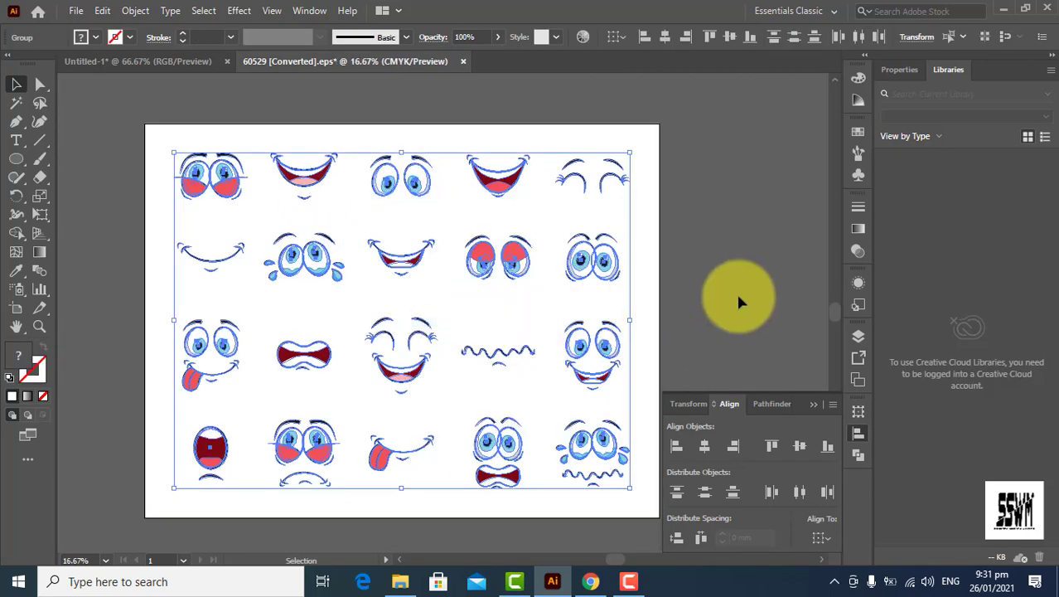
pyautogui.click(736, 290)
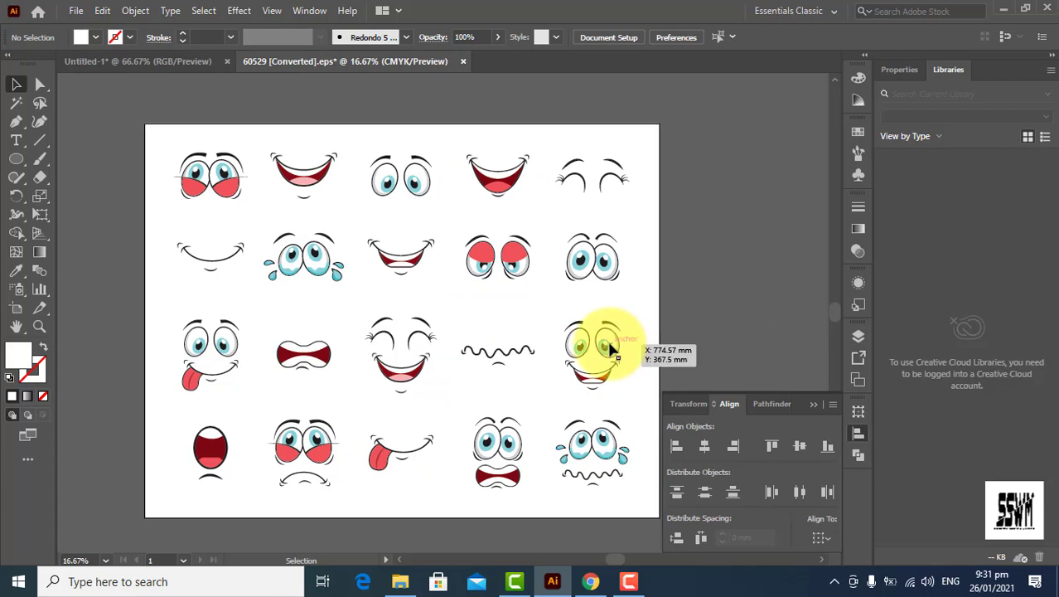
# Isolate and reposition the top-centre pair of blue eyes, then reselect that eyes group
pyautogui.doubleClick(412, 186)
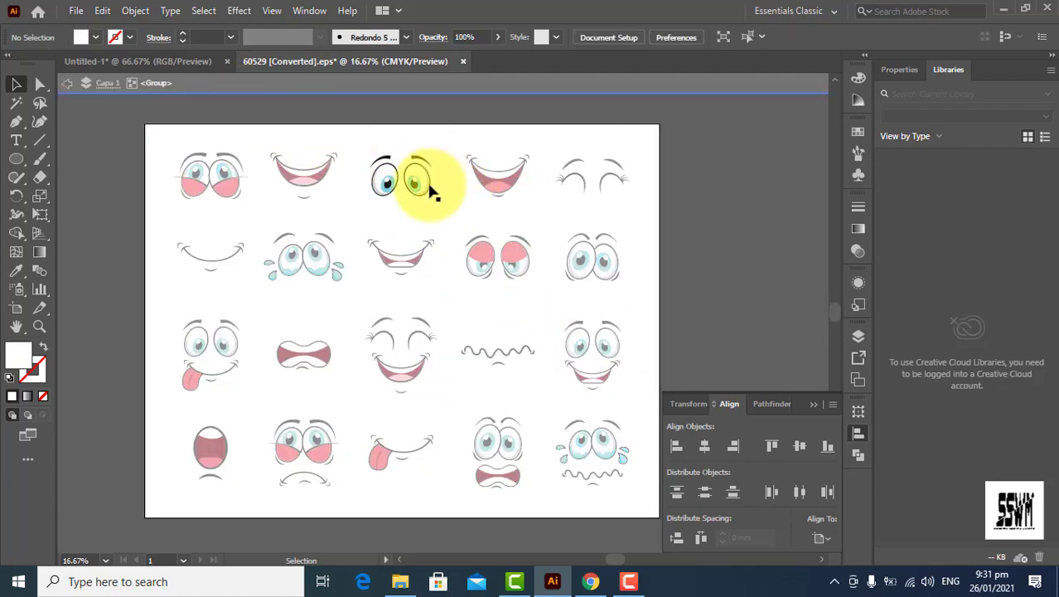
pyautogui.moveTo(430, 188)
pyautogui.mouseDown()
pyautogui.moveTo(291, 159)
pyautogui.moveTo(418, 267)
pyautogui.moveTo(416, 241)
pyautogui.mouseUp()
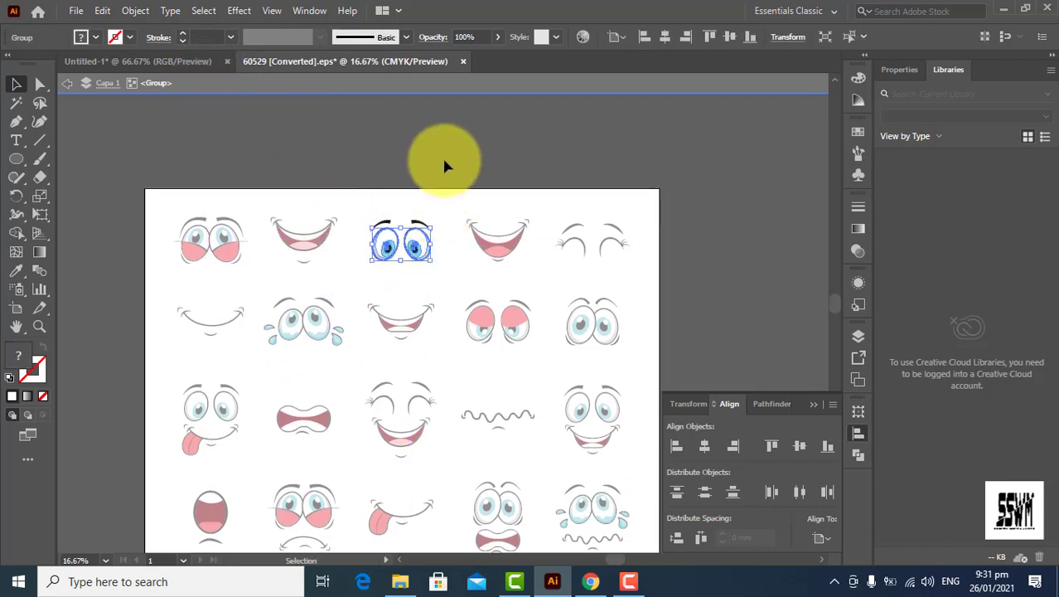
pyautogui.click(442, 155)
pyautogui.click(413, 239)
pyautogui.click(317, 145)
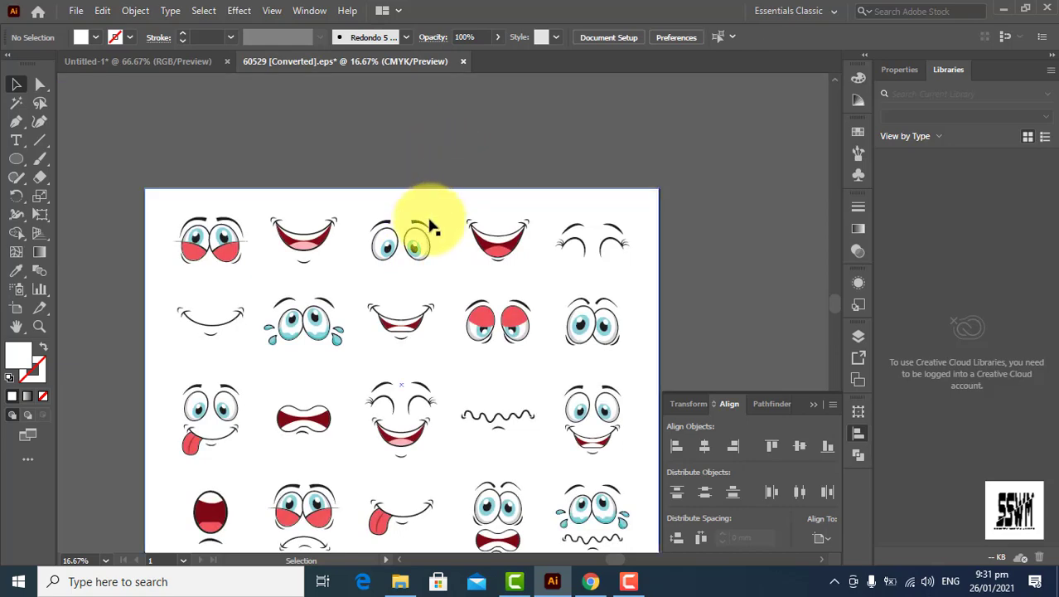
pyautogui.click(418, 249)
# Copy the cartoon eyes onto the fur ball, centre them horizontally, and shrink them to fit
pyautogui.moveTo(324, 157)
pyautogui.mouseDown()
pyautogui.moveTo(396, 272)
pyautogui.moveTo(485, 314)
pyautogui.mouseUp()
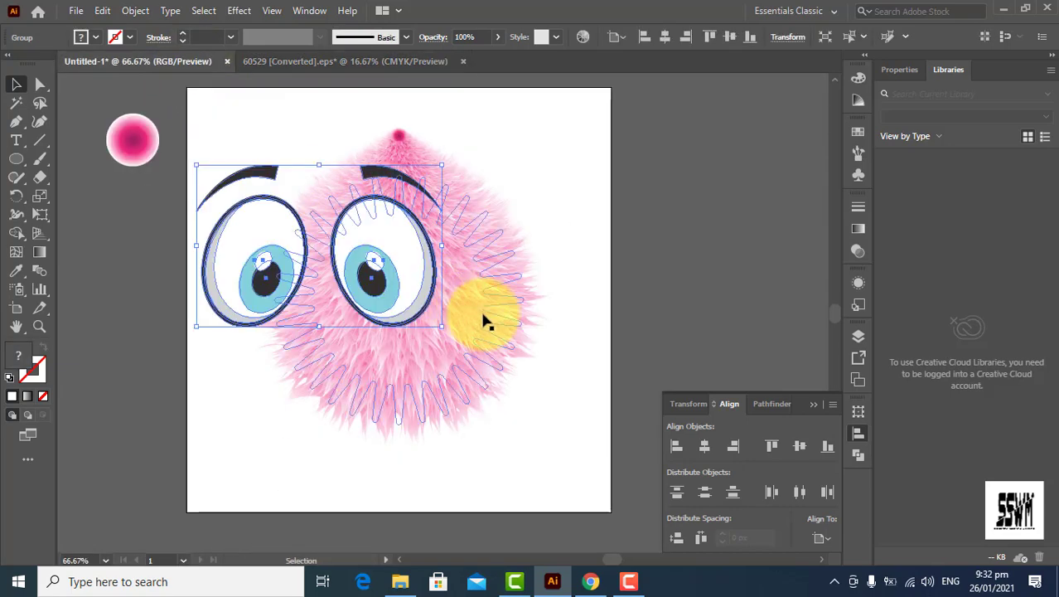
pyautogui.click(798, 448)
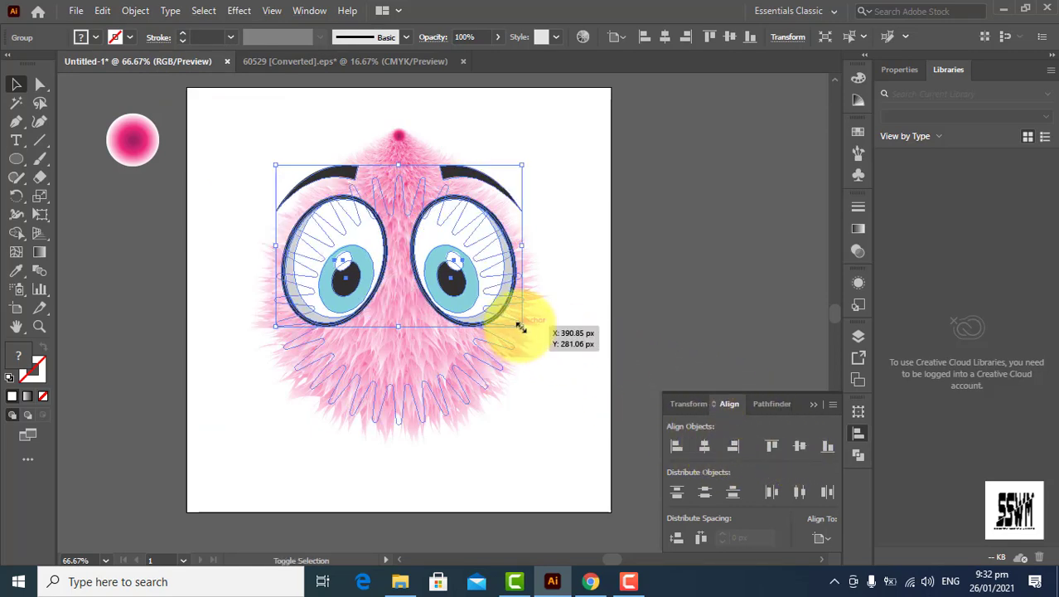
pyautogui.moveTo(521, 327); pyautogui.dragTo(476, 297)
pyautogui.click(545, 280)
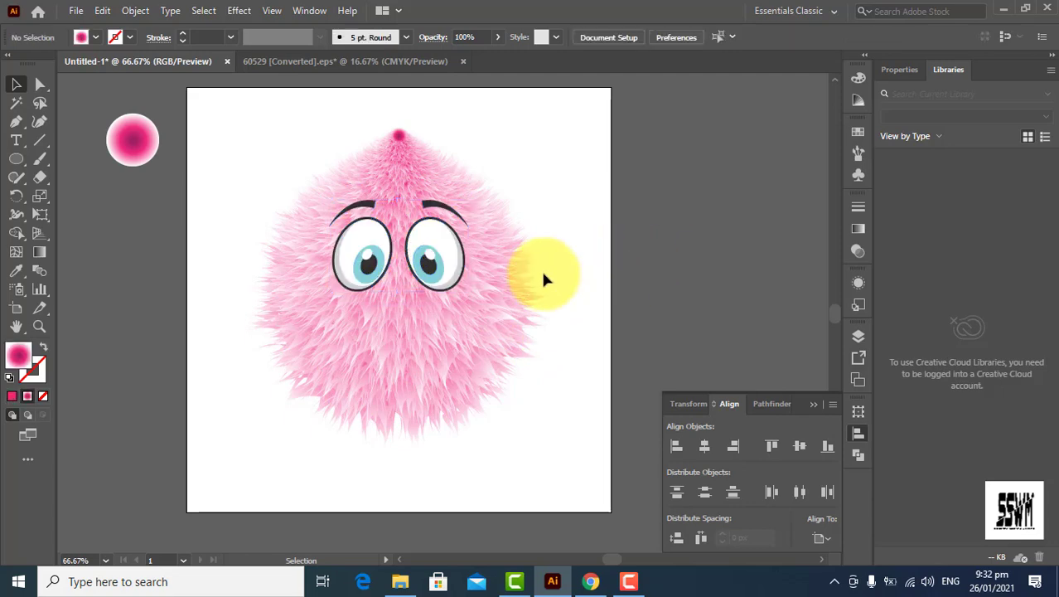
# Copy the big open smile from the face sheet, centre it, and shrink it below the eyes
pyautogui.click(389, 62)
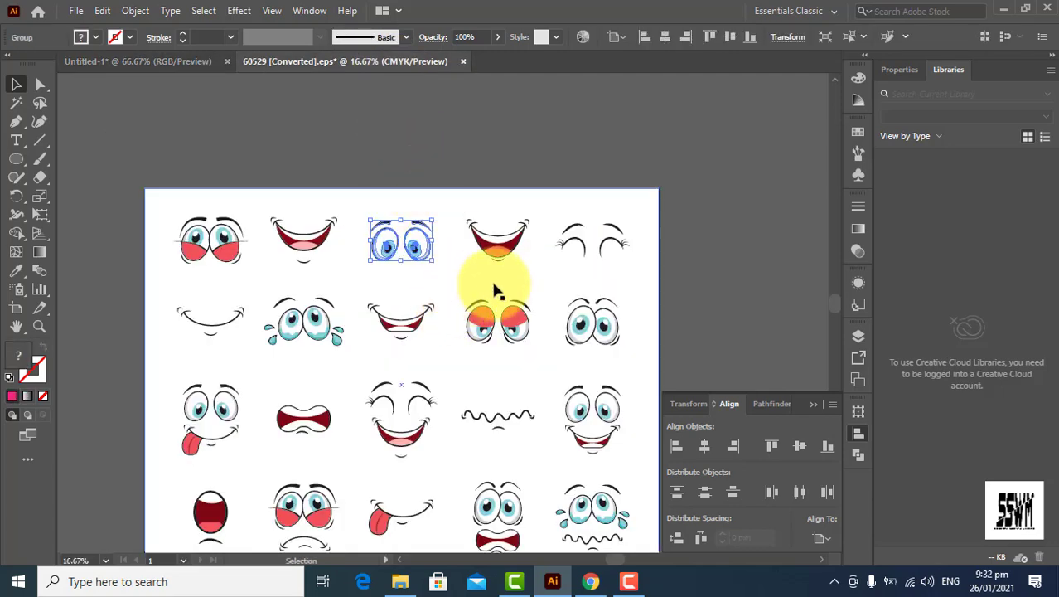
pyautogui.moveTo(521, 256)
pyautogui.mouseDown()
pyautogui.moveTo(406, 330)
pyautogui.moveTo(415, 354)
pyautogui.mouseUp()
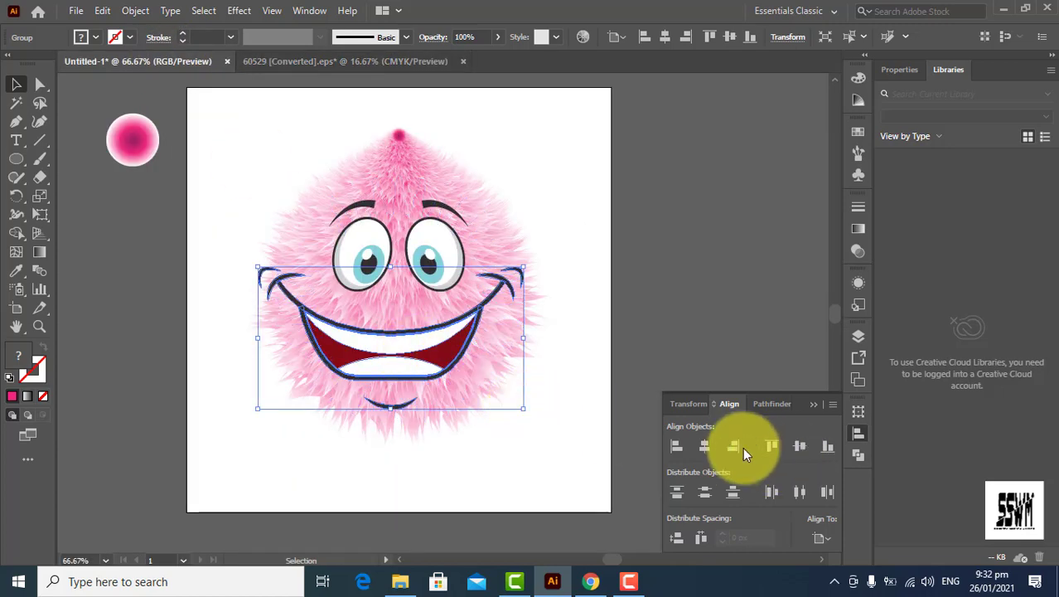
pyautogui.click(706, 445)
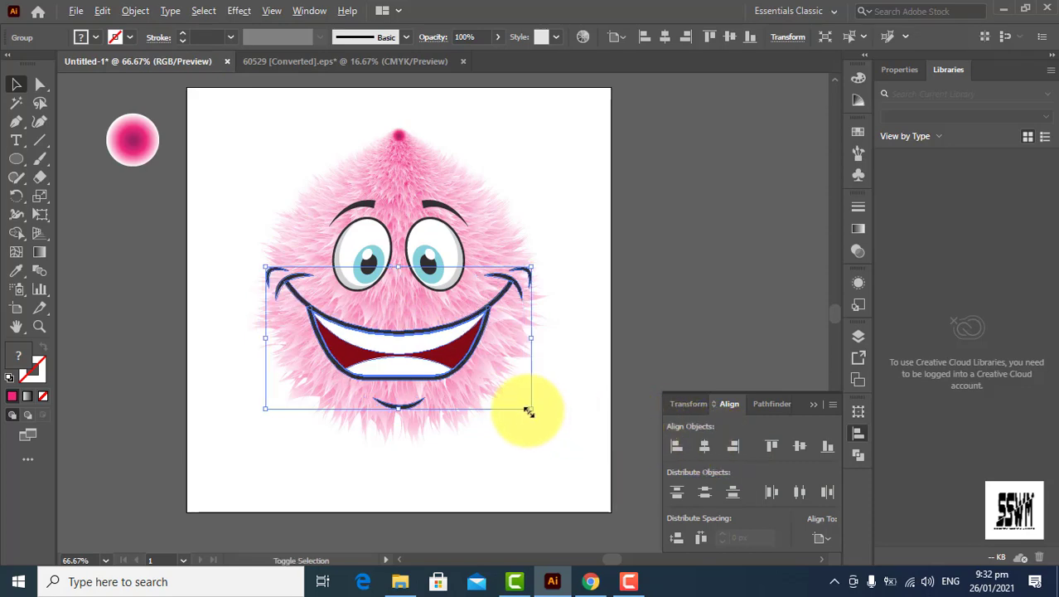
pyautogui.moveTo(531, 407); pyautogui.dragTo(478, 373)
pyautogui.click(580, 404)
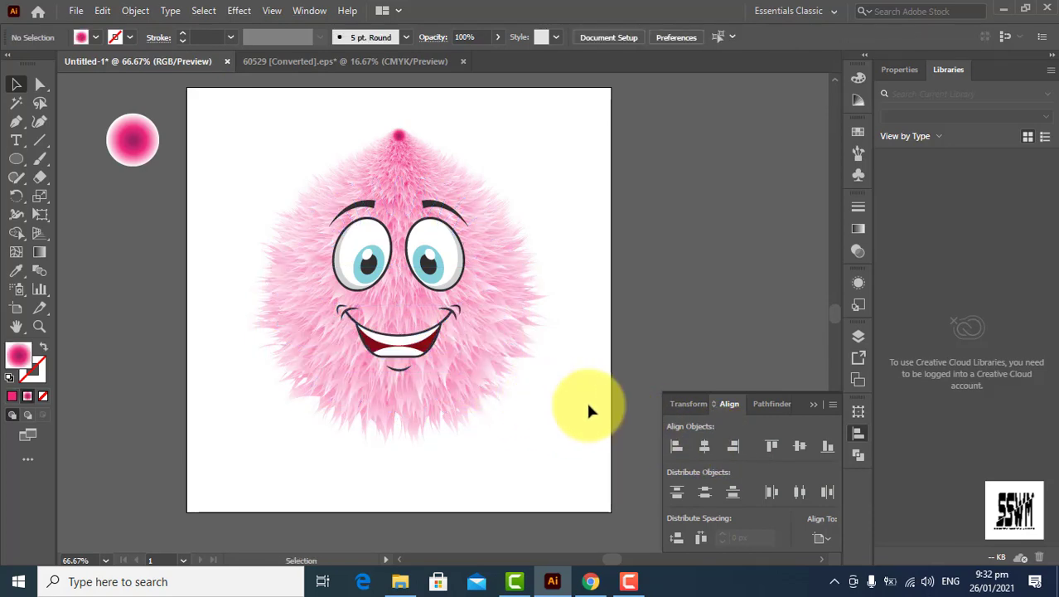
pyautogui.press('z')
pyautogui.keyDown('alt'); pyautogui.click(435, 295); pyautogui.keyUp('alt')
pyautogui.click(435, 294)
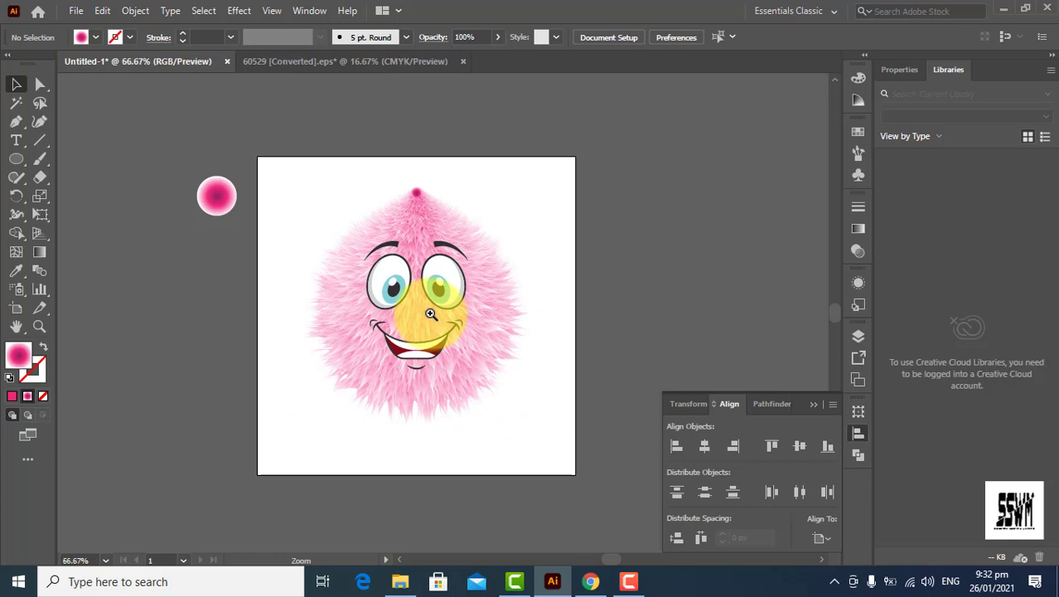
pyautogui.press('v')
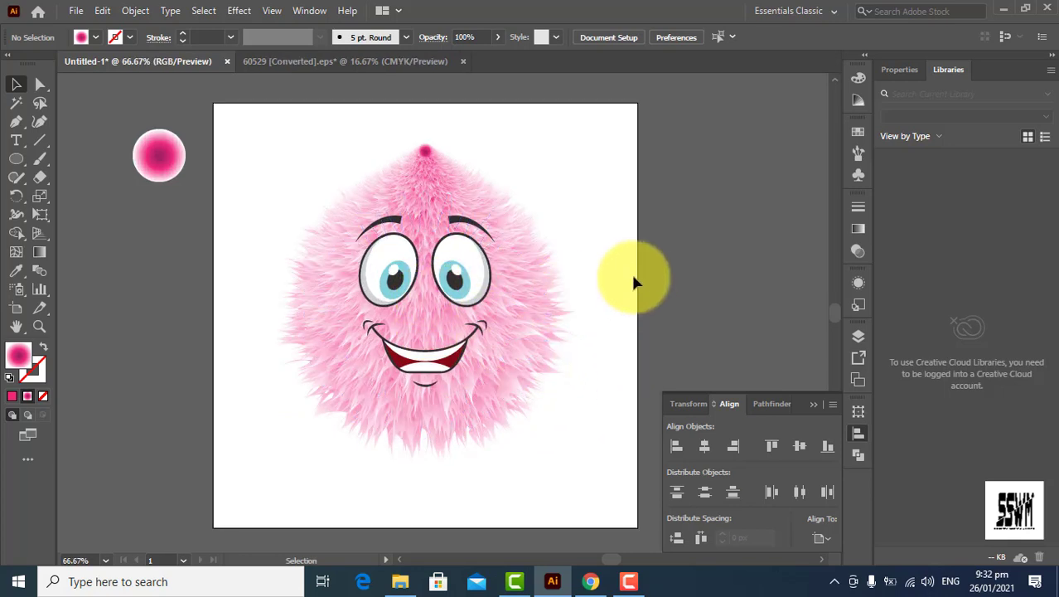
pyautogui.click(410, 64)
pyautogui.scroll(-1, 491, 272)
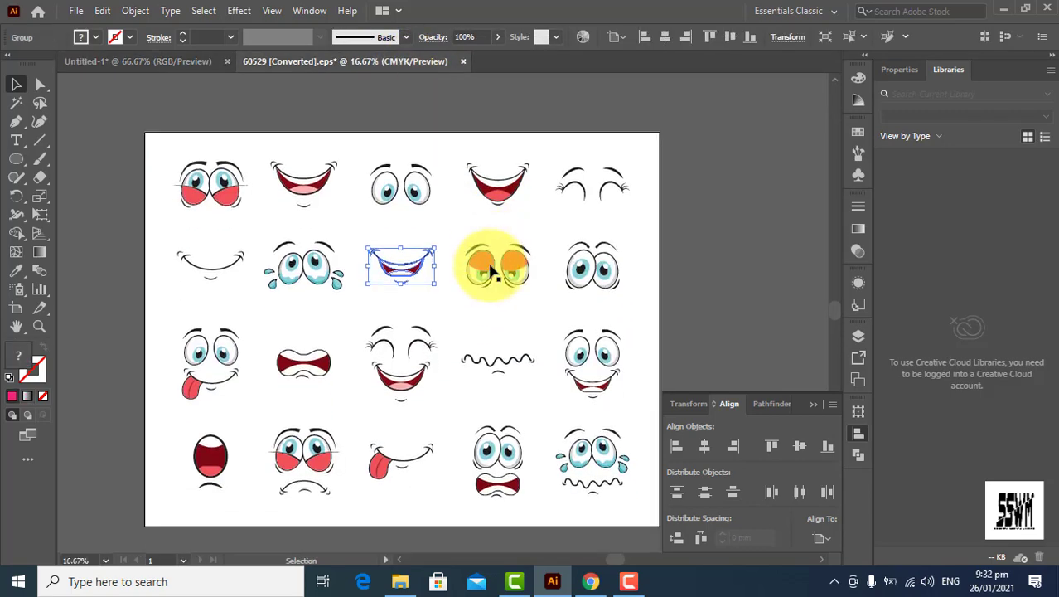
pyautogui.click(187, 66)
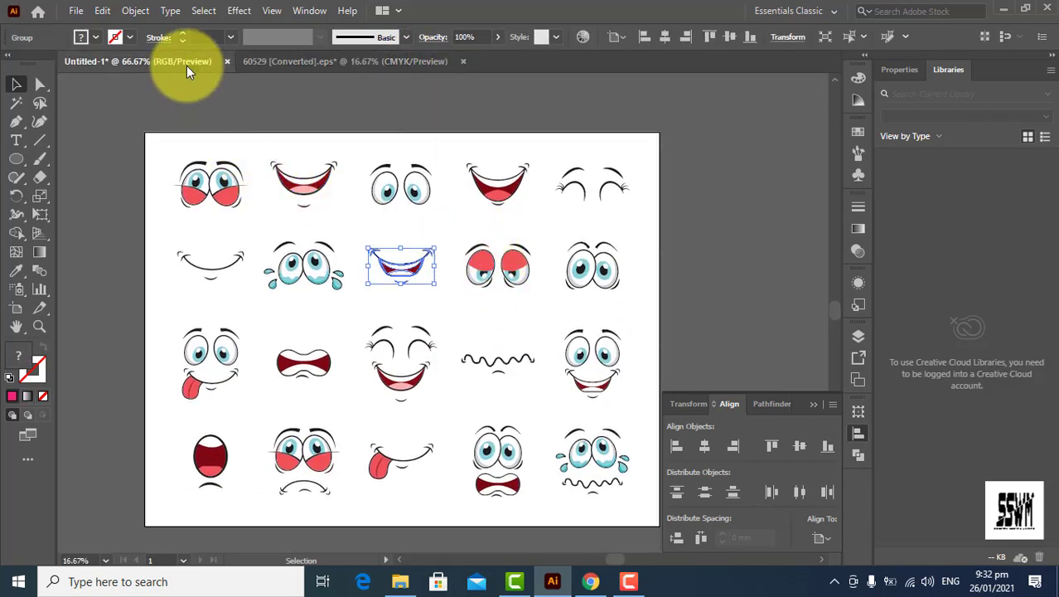